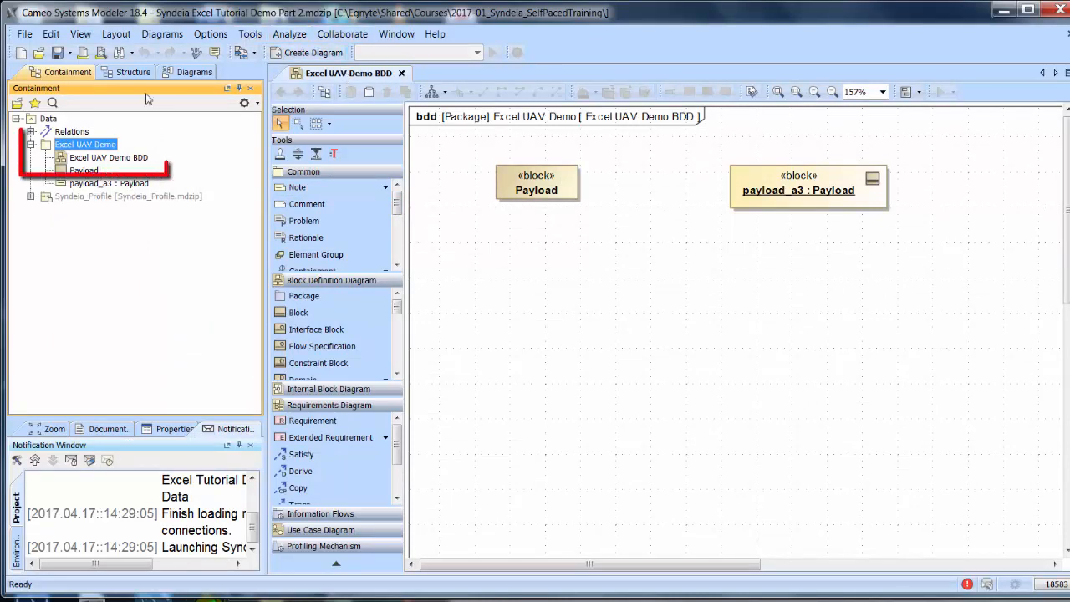
- Open the Syndeia Dashboard for the Excel UAV Demo package
right_click(69, 147)
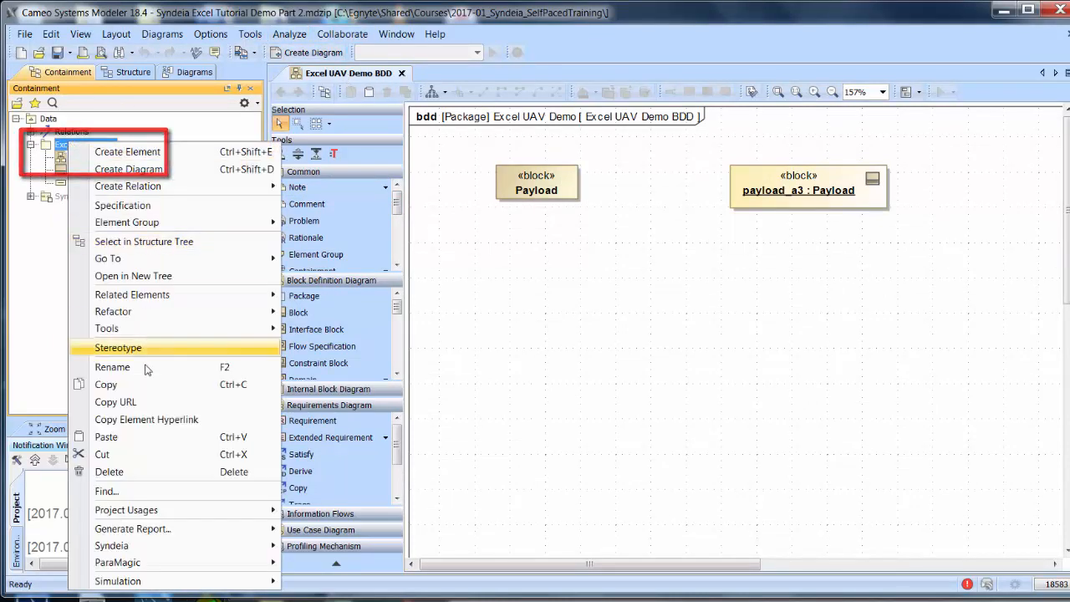
mouse_move(132, 541)
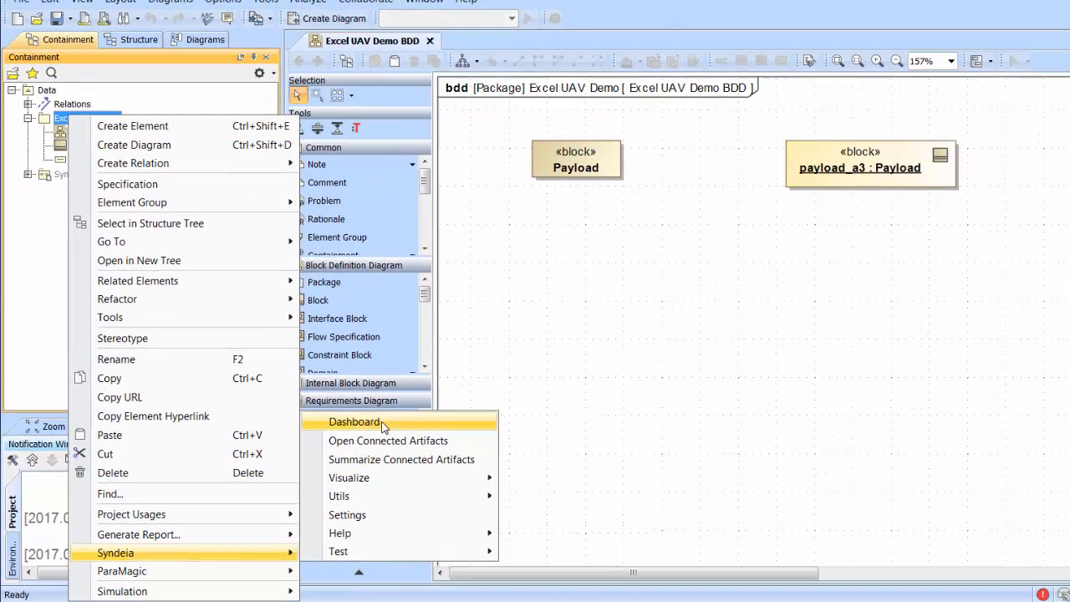
left_click(332, 424)
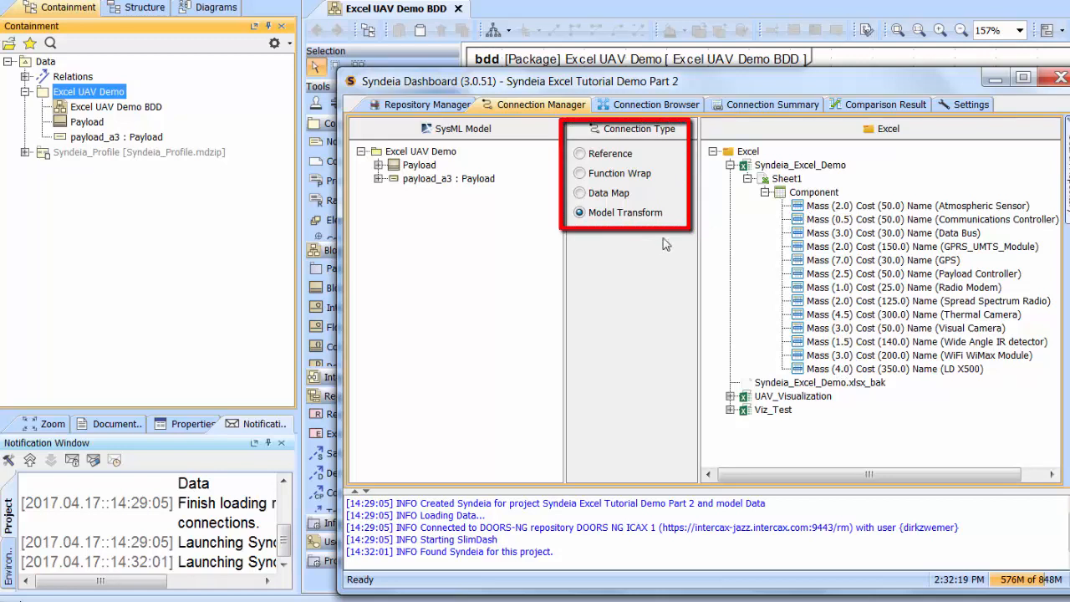
- Create a Data Map connection from the Payload Controller table row to the Excel UAV Demo package, generating it as a specialization
left_click(584, 195)
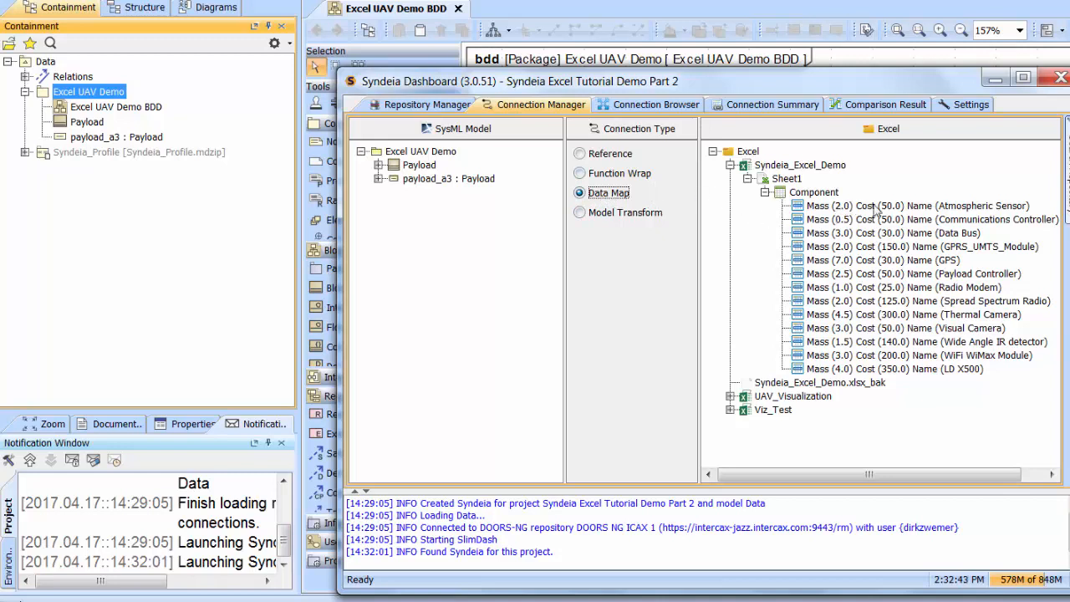
left_click_drag(815, 278, 437, 156)
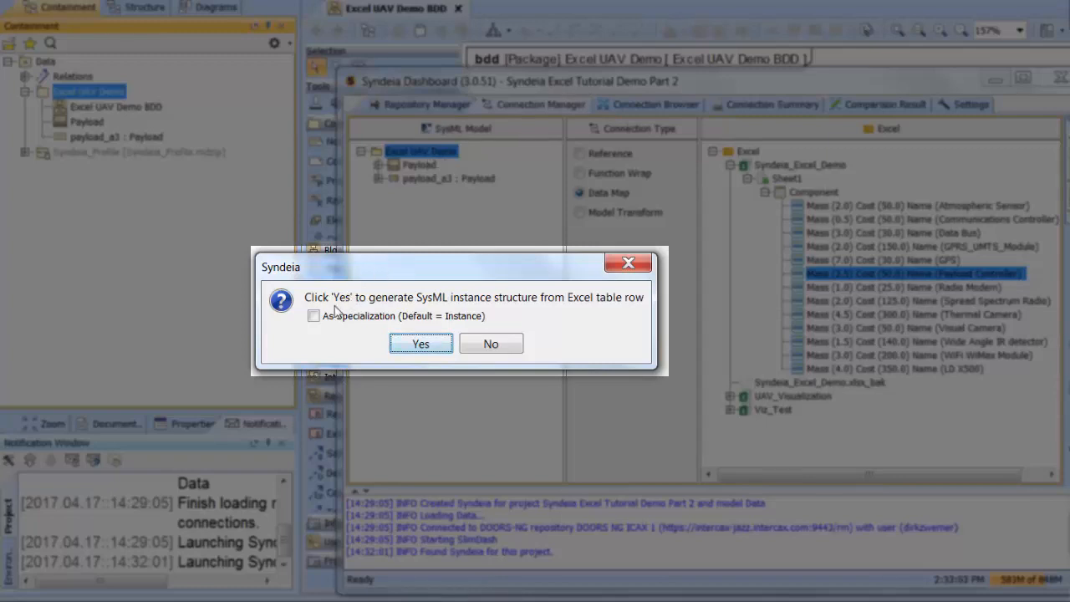
left_click(312, 321)
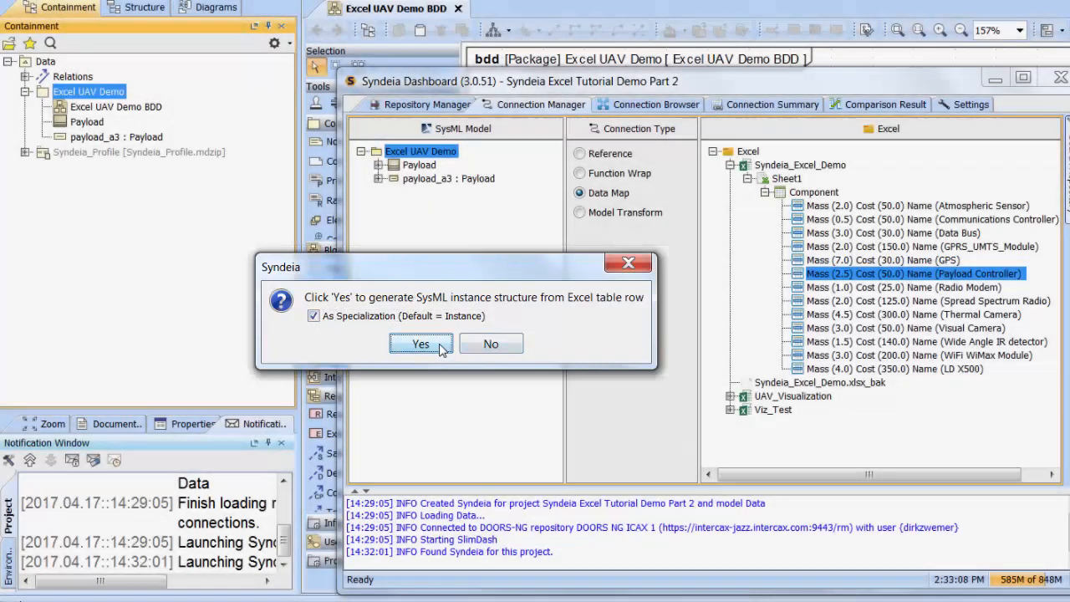
left_click(420, 343)
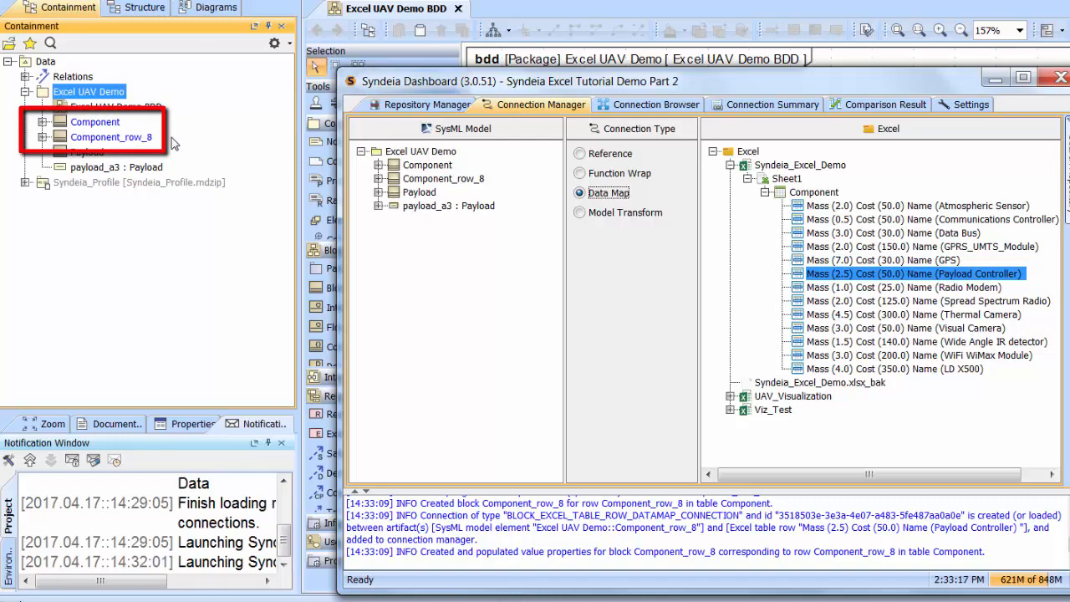
- Examine the properties and relations of the Component_row_8 block, and refresh the connection summary to review the new connections
left_click(42, 137)
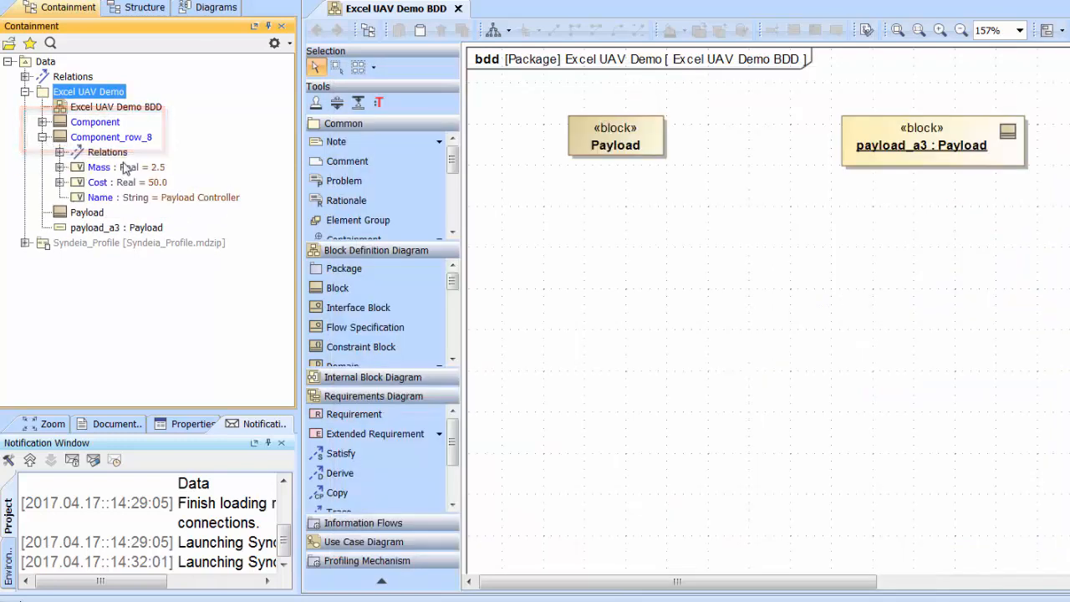
left_click(59, 152)
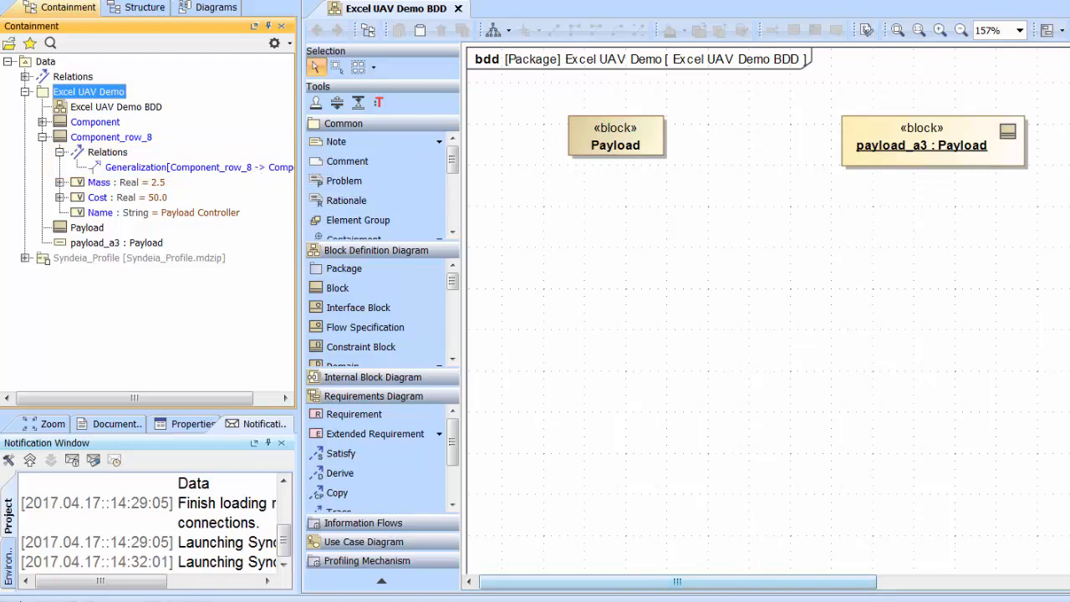
left_click(916, 601)
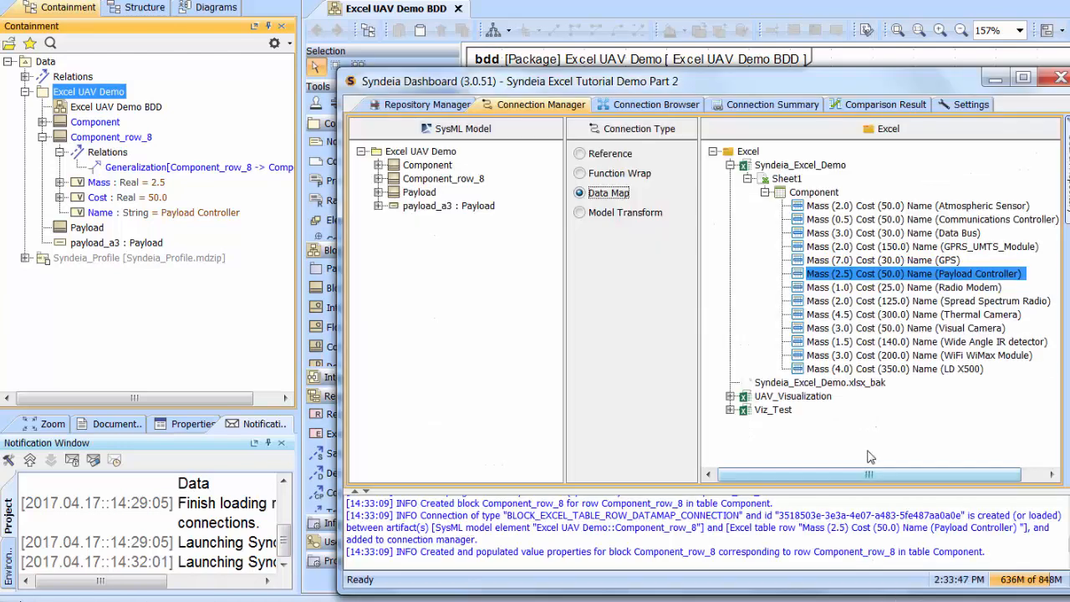
left_click(774, 107)
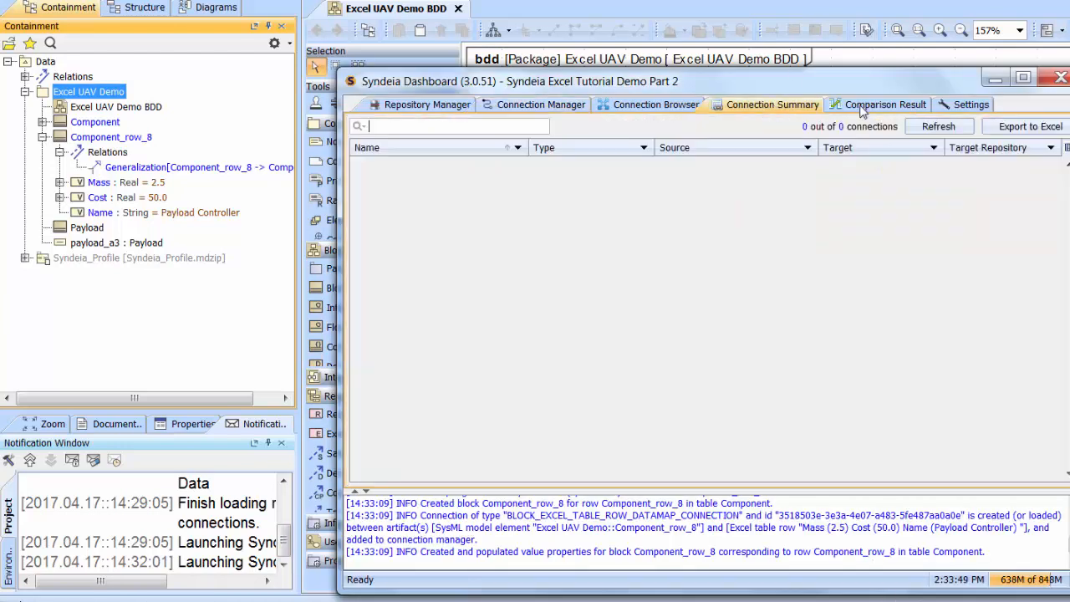
left_click(937, 127)
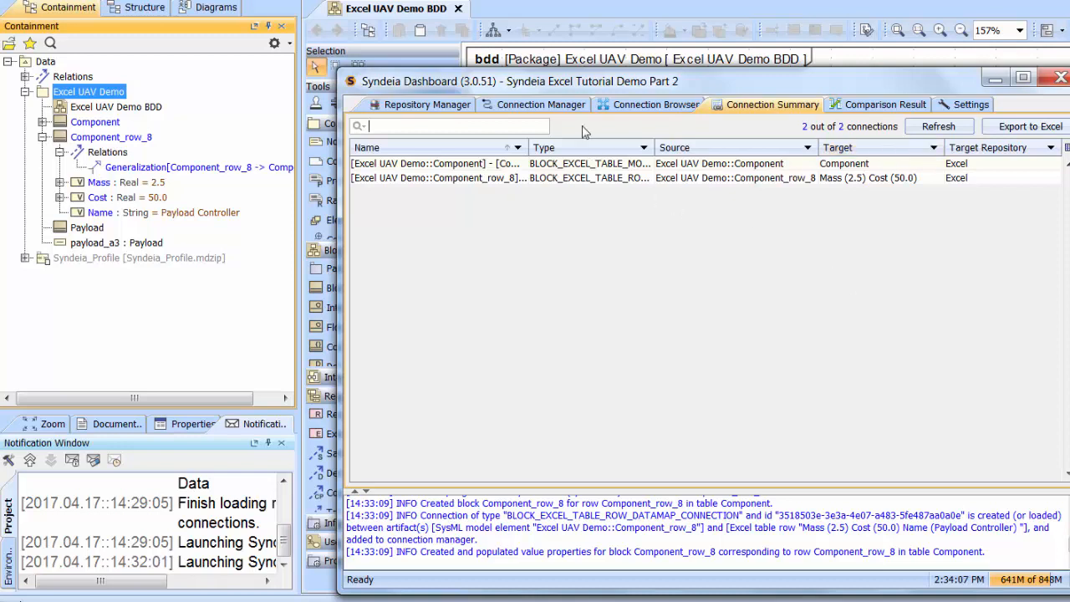
- Data-map the Thermal Camera table row from the Connection Manager into the Excel UAV Demo package as a specialization
left_click(562, 110)
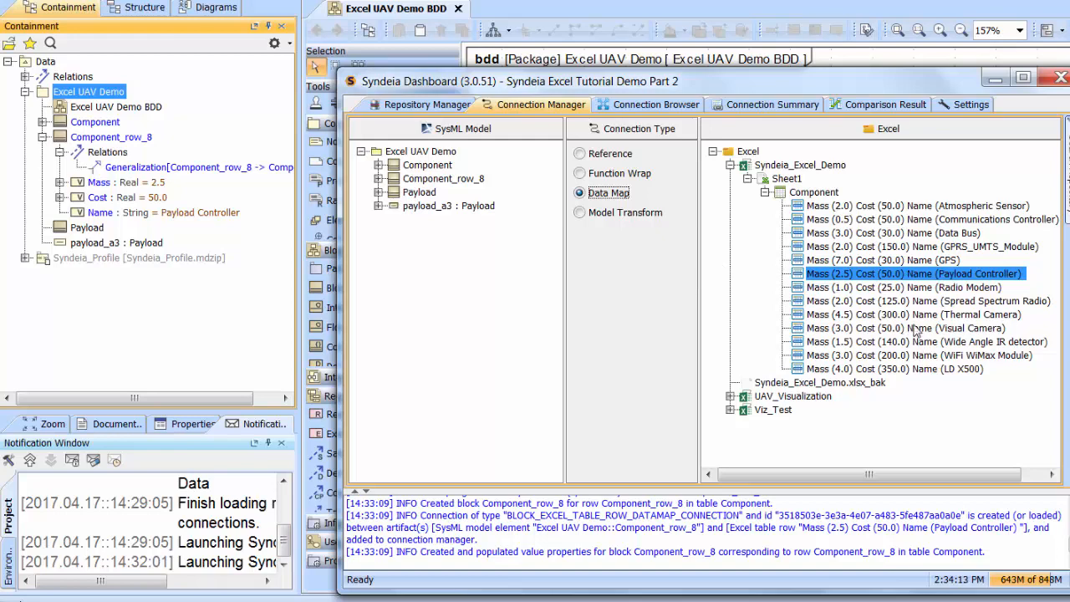
left_click_drag(888, 318, 468, 177)
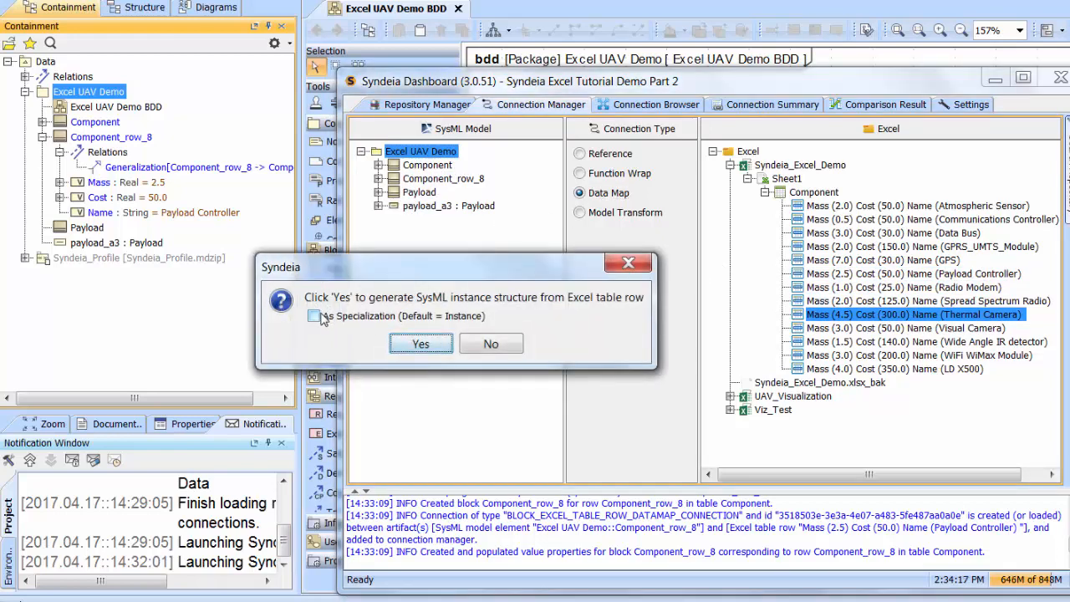
left_click(320, 315)
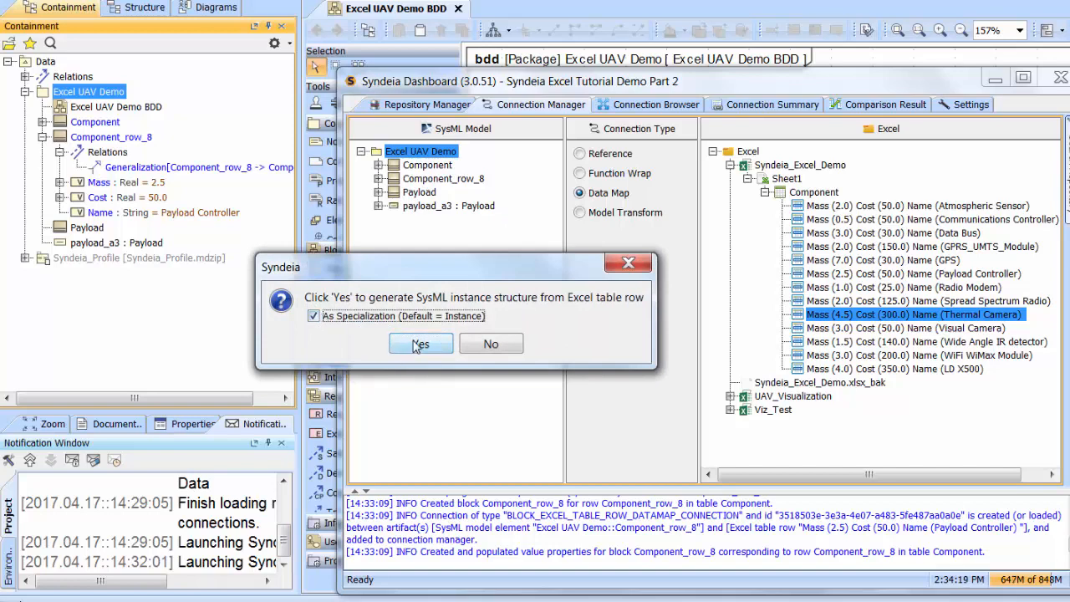
left_click(418, 345)
- Data-map the WiFi WiMax Module table row into the Excel UAV Demo package as a specialization
left_click(879, 358)
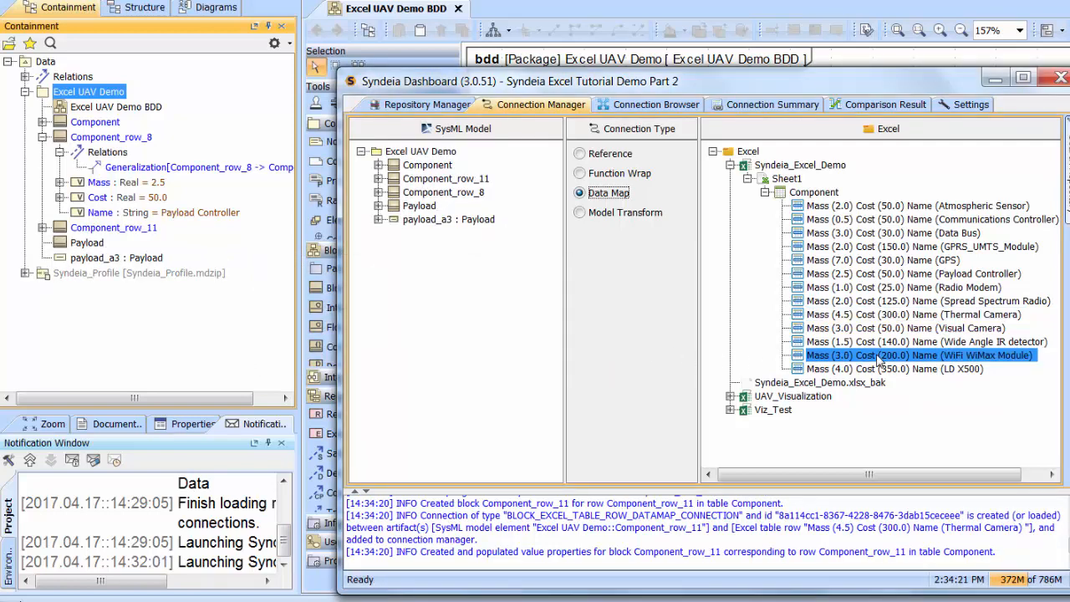
left_click_drag(880, 358, 458, 156)
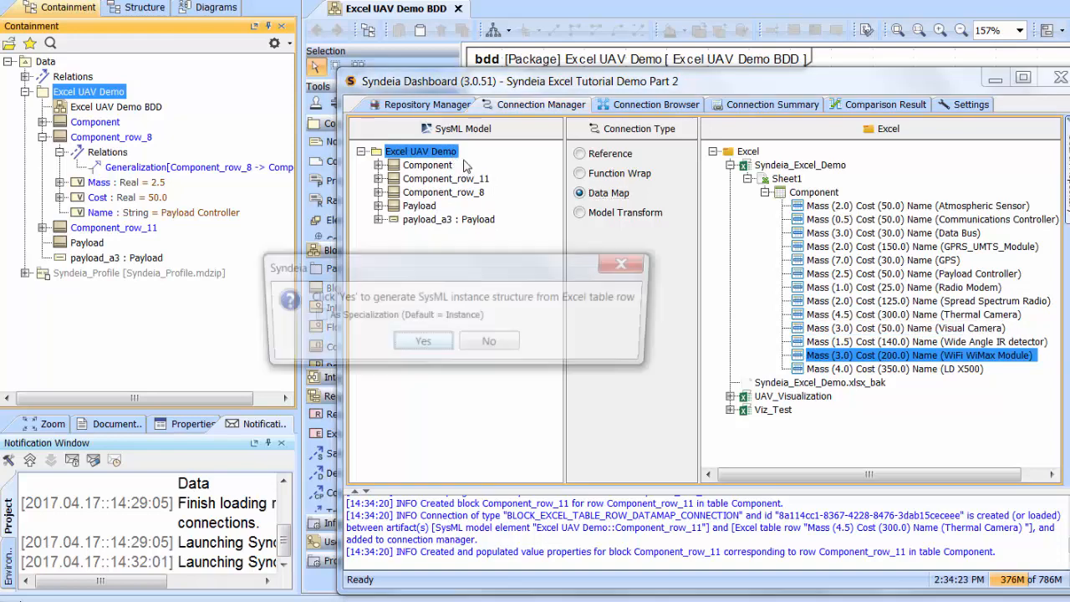
left_click(315, 316)
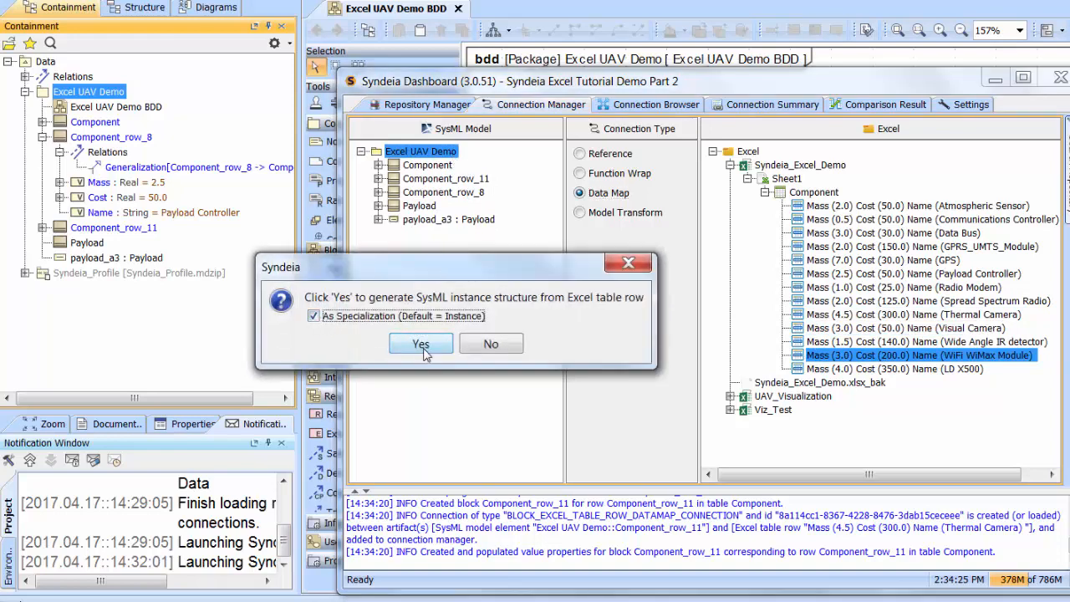
left_click(420, 345)
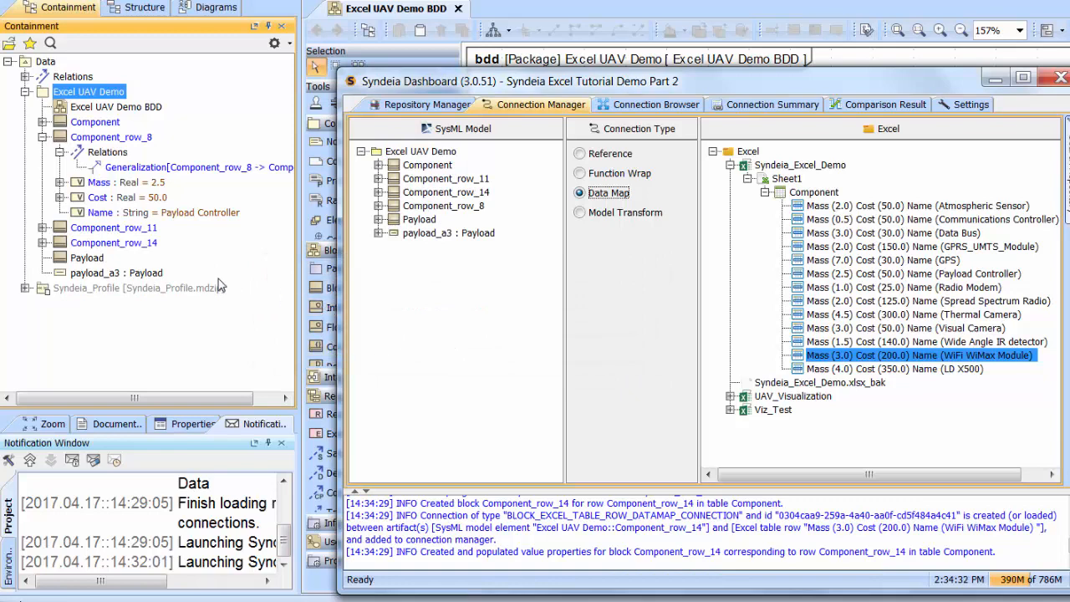
- Place the Component_row_8, Component_row_11 and Component_row_14 blocks in a column below Payload on the Excel UAV Demo BDD
left_click(142, 341)
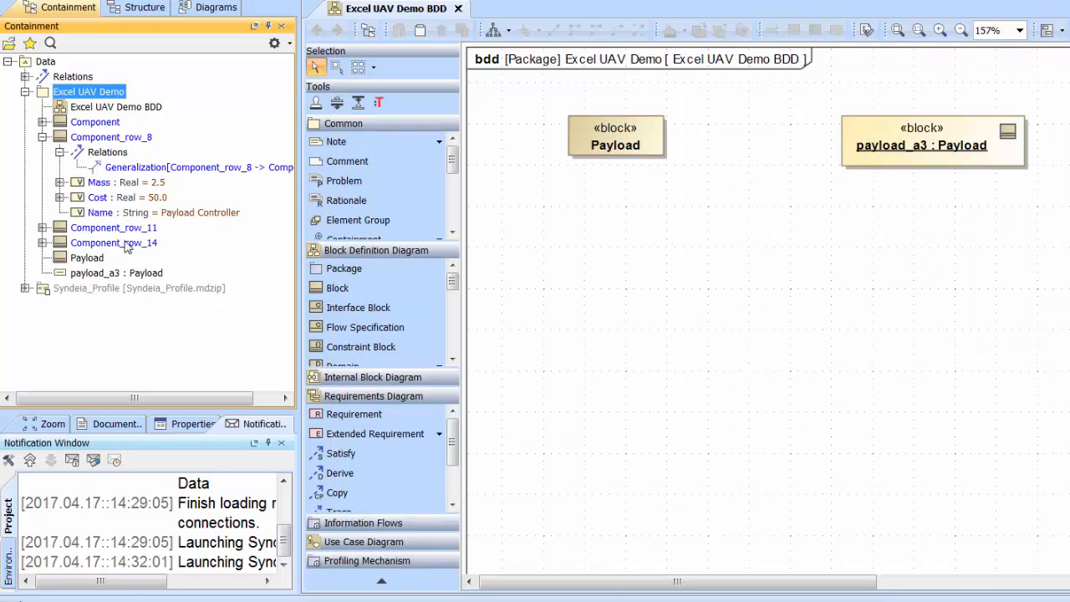
left_click_drag(98, 139, 642, 214)
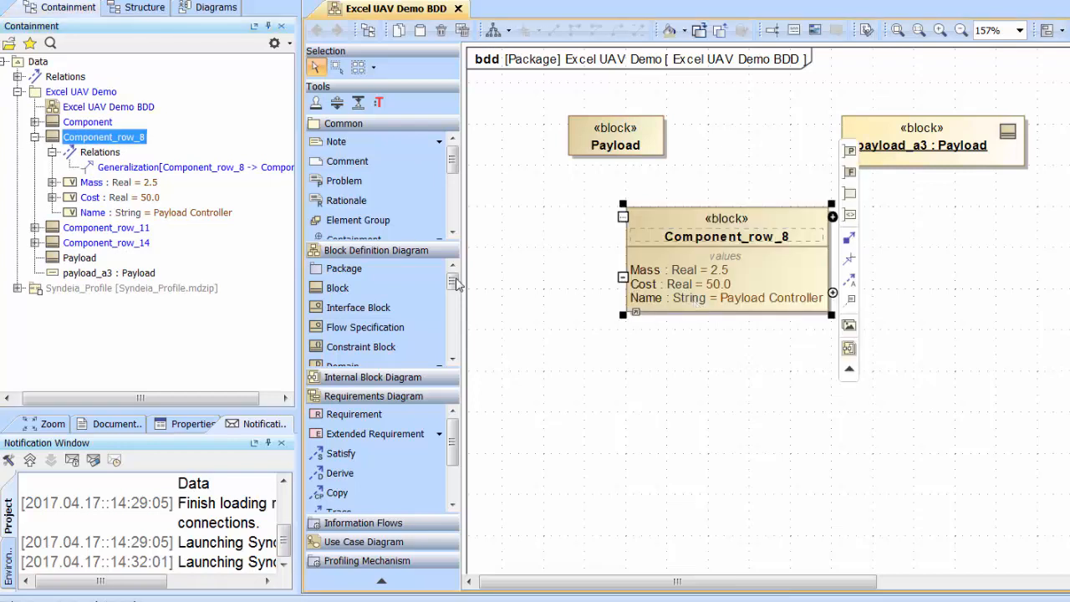
left_click_drag(87, 229, 630, 346)
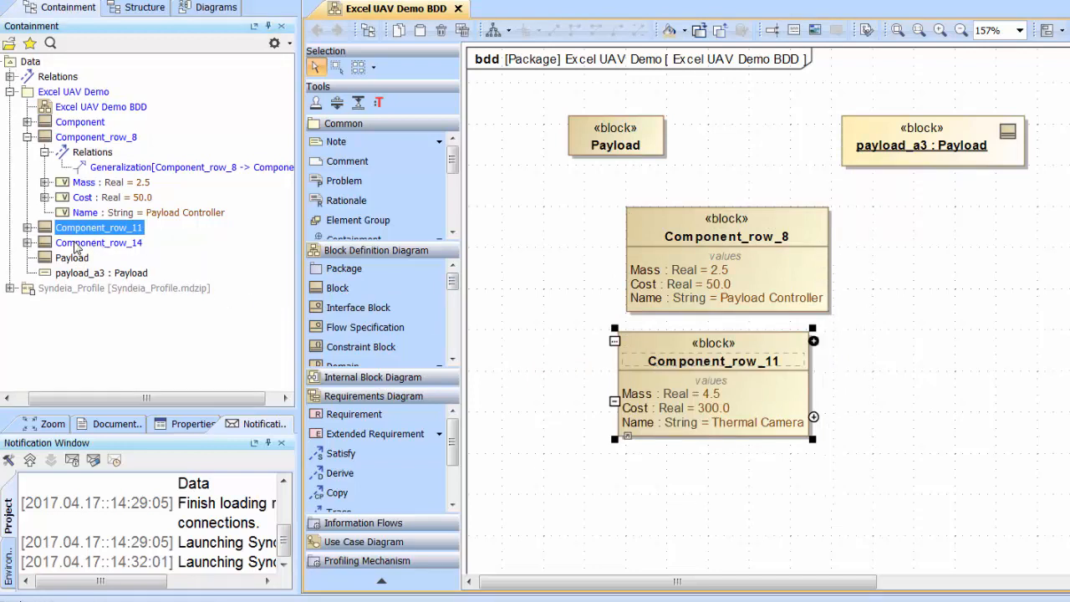
left_click_drag(76, 244, 621, 461)
- Connect Payload to each of the three Component_row blocks with directed compositions, and reroute the Component_row_11 path to its block's side
left_click(586, 142)
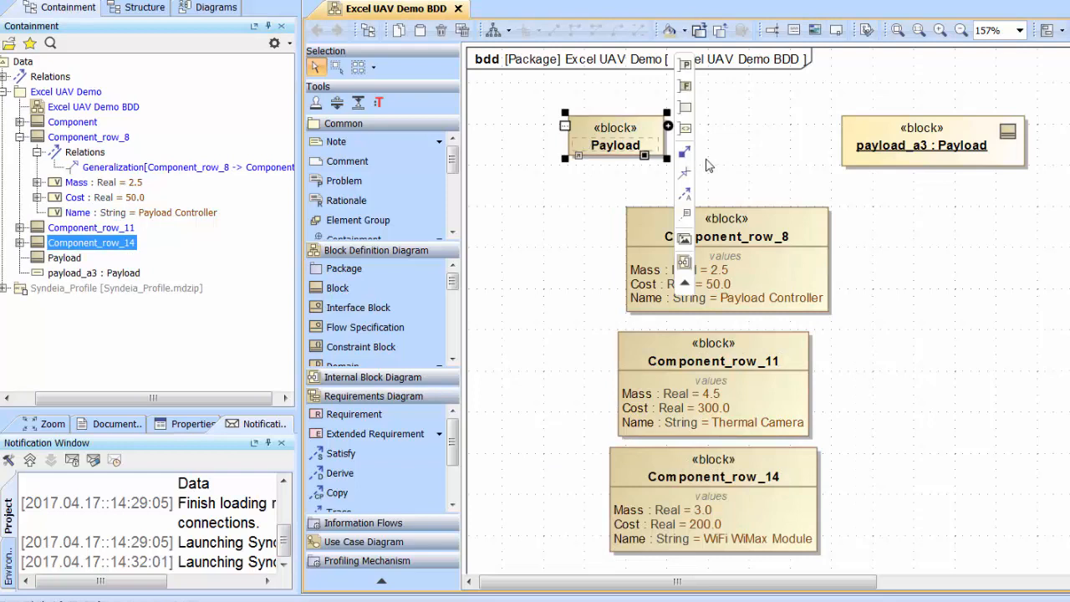
left_click_drag(684, 153, 642, 256)
left_click(592, 141)
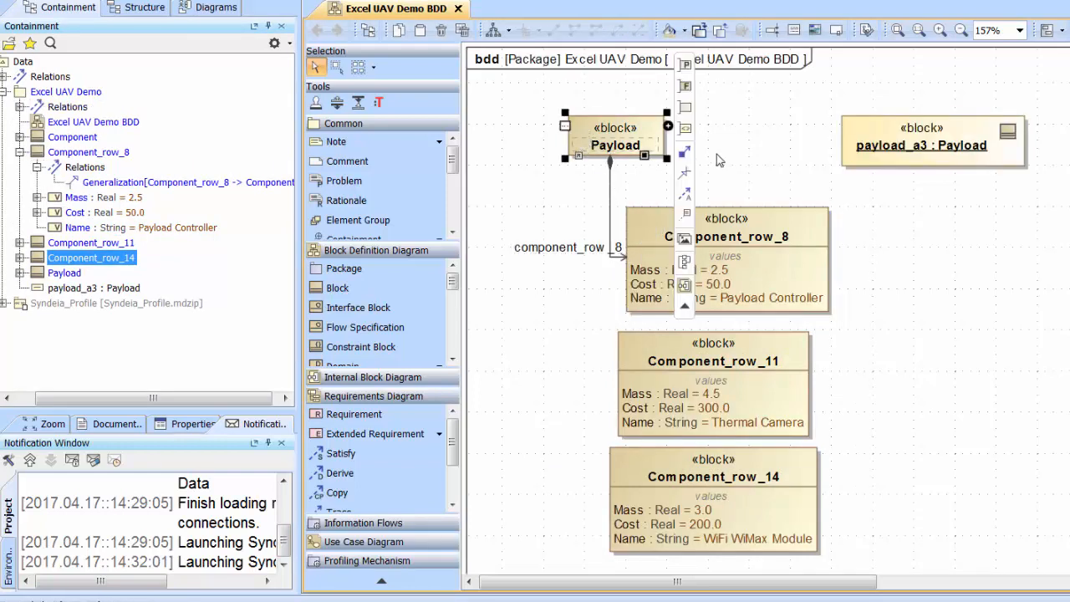
left_click_drag(683, 152, 637, 384)
left_click(608, 142)
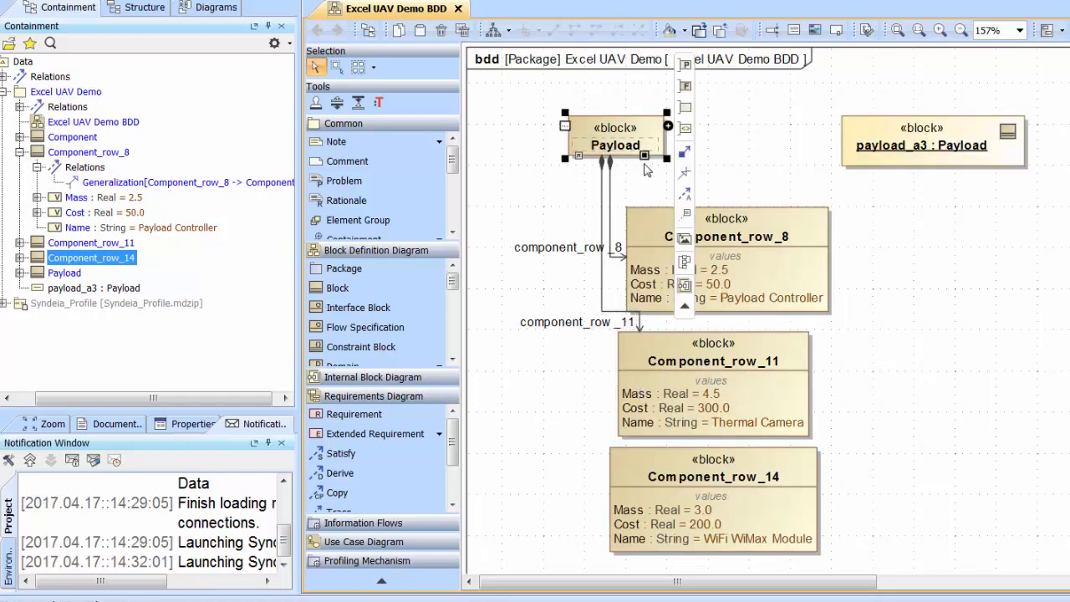
left_click_drag(683, 156, 633, 509)
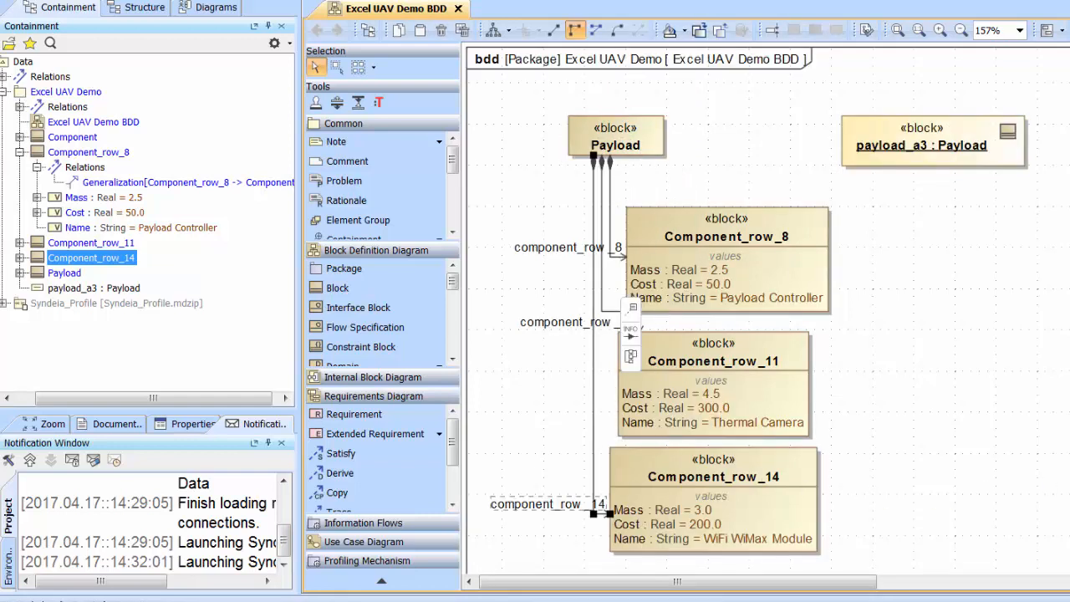
left_click_drag(607, 312, 608, 374)
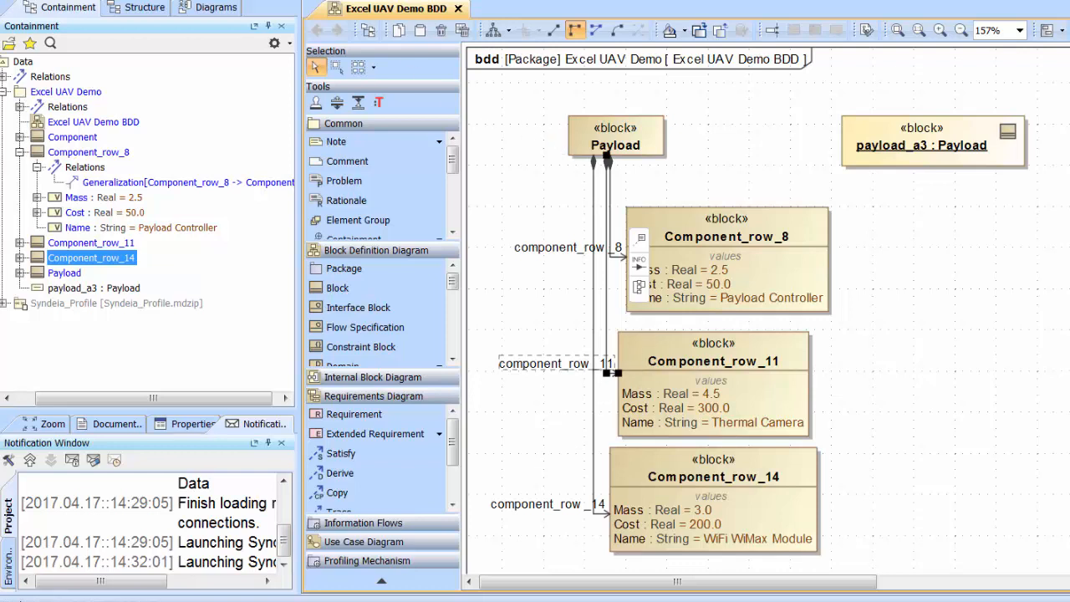
- Open the Syndeia Dashboard again for the Excel UAV Demo package in the project without component blocks
right_click(38, 88)
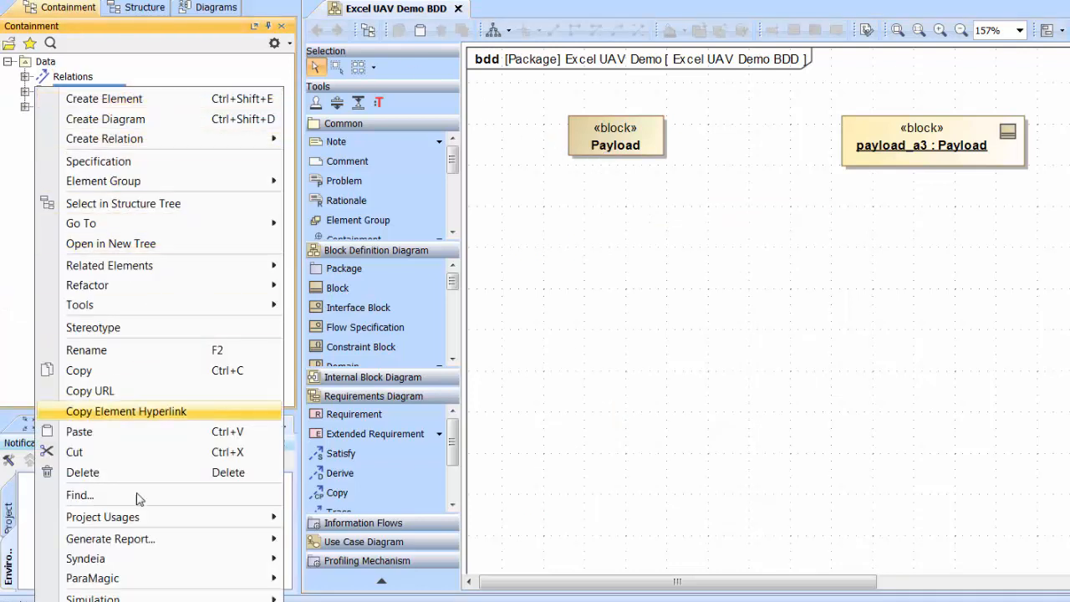
mouse_move(86, 558)
mouse_move(379, 547)
left_click(399, 418)
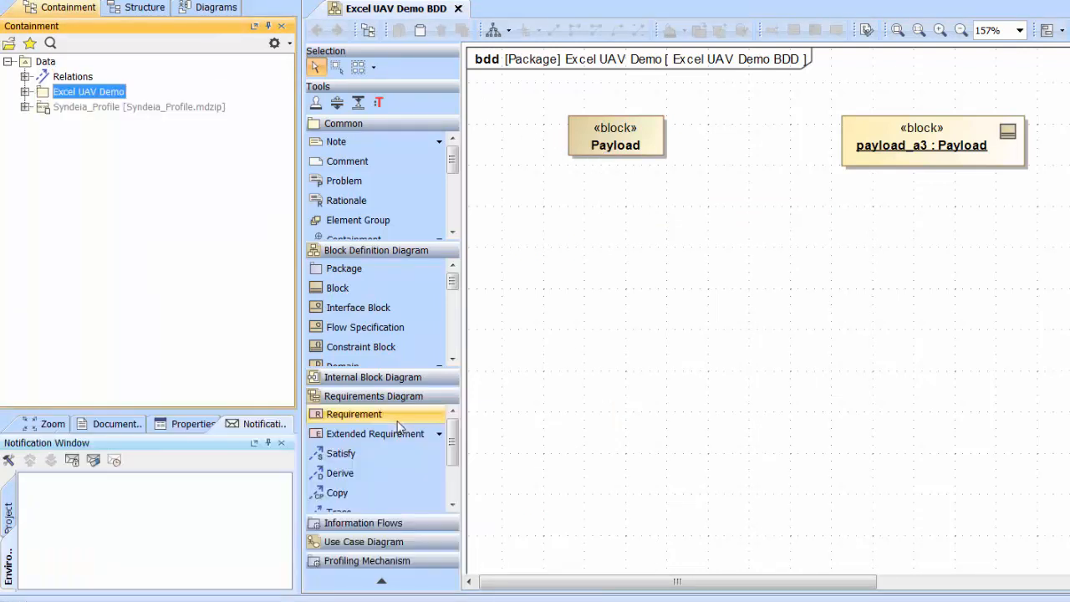
- Load the Excel repository in the Connection Manager and expand Syndeia_Excel_Demo through Sheet1 to the Component table's rows
left_click(574, 102)
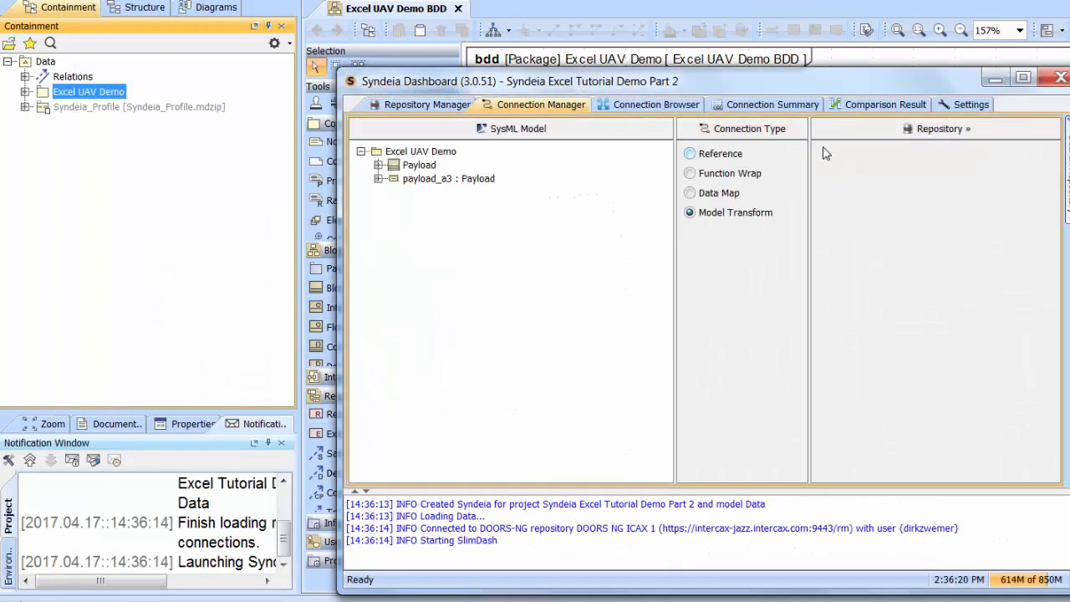
left_click(848, 126)
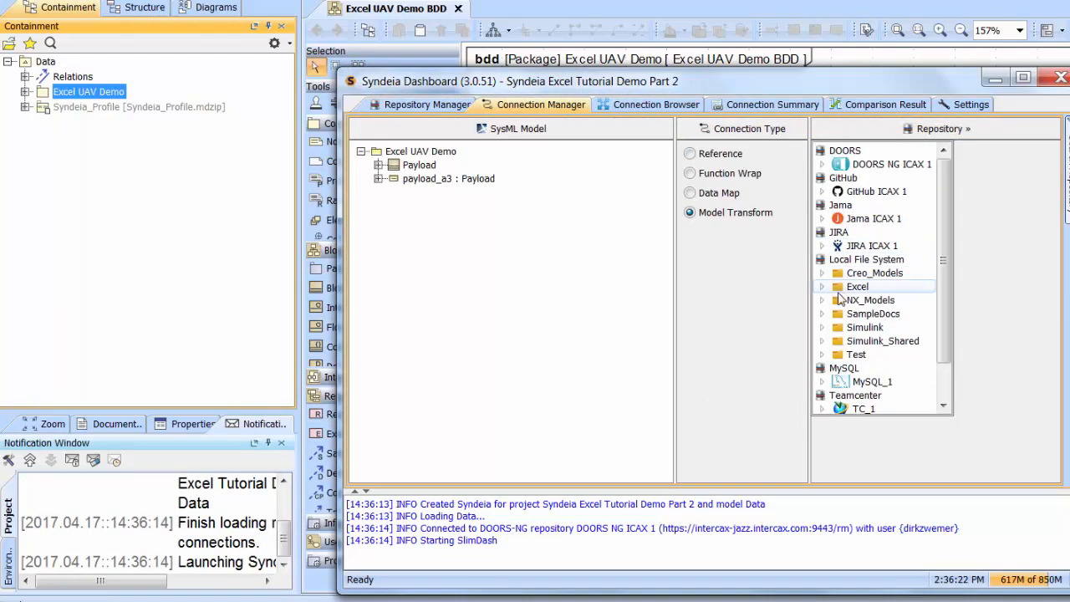
left_click(823, 291)
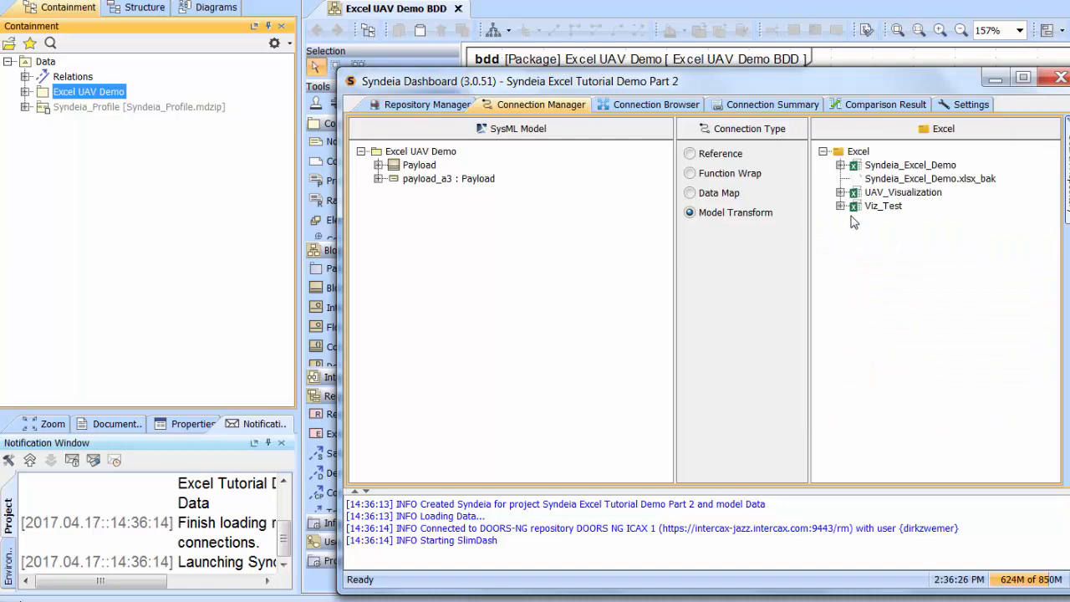
left_click(841, 164)
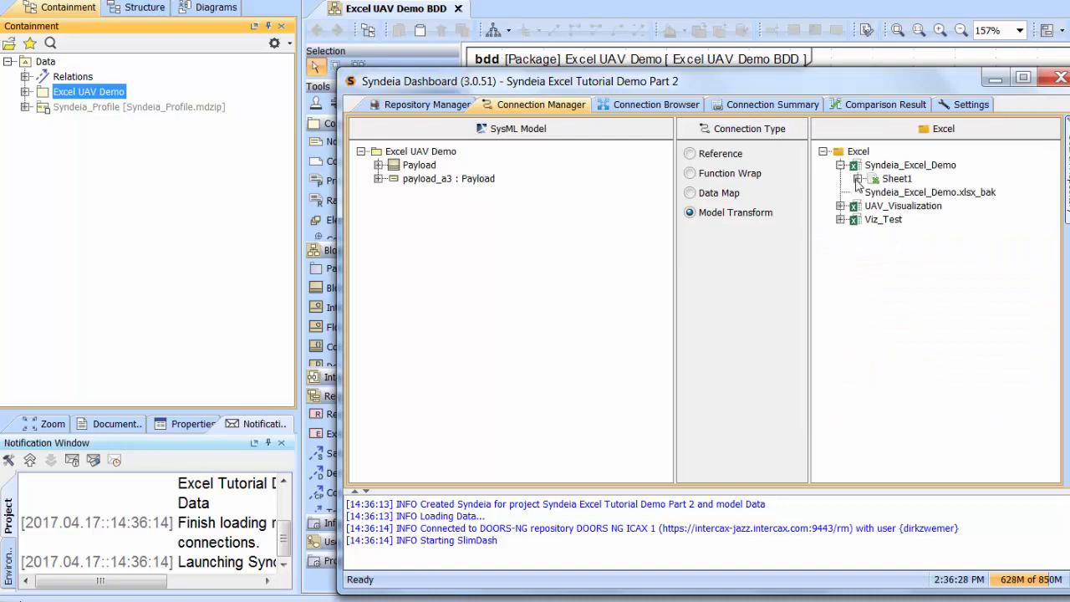
left_click(857, 179)
left_click(874, 192)
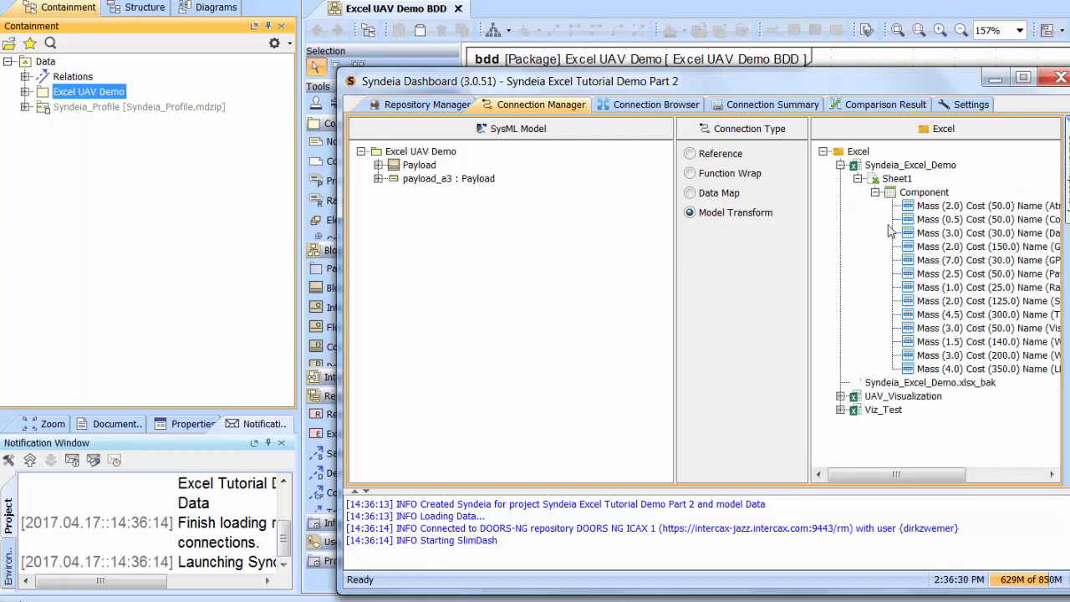
- Generate a SysML instance in the Excel UAV Demo package from the Payload Controller row with a Data Map connection, and expand its slots
left_click_drag(674, 266, 565, 266)
left_click(857, 280)
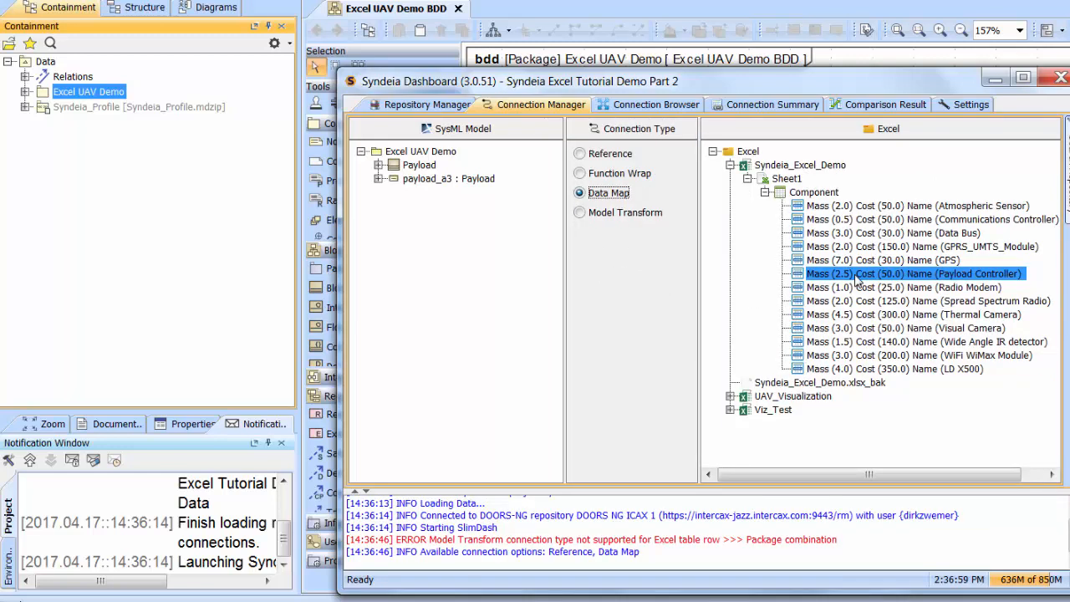
left_click_drag(857, 280, 443, 155)
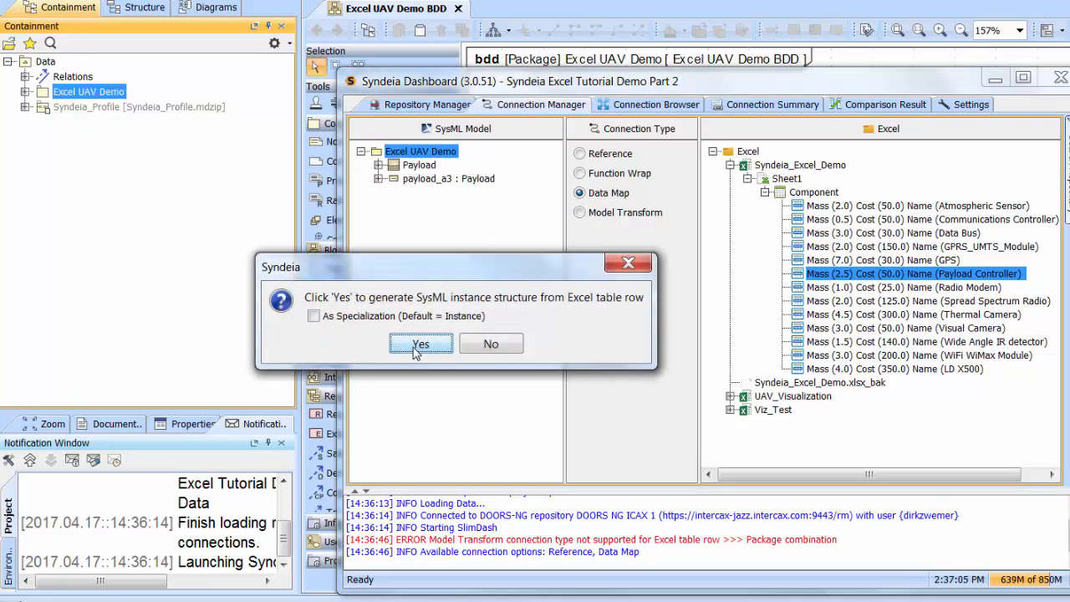
left_click(419, 346)
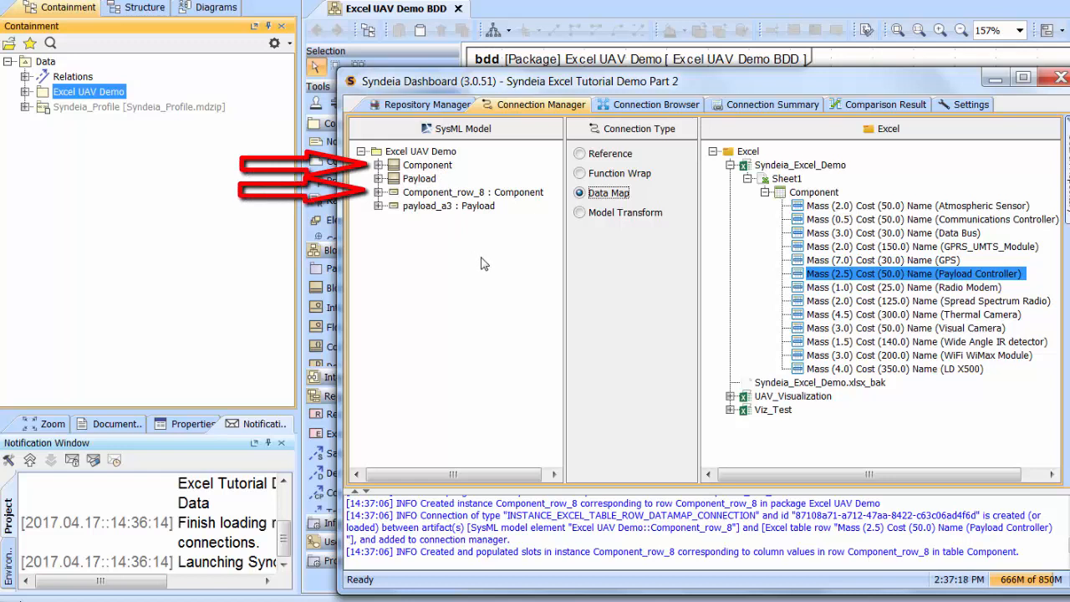
left_click(379, 192)
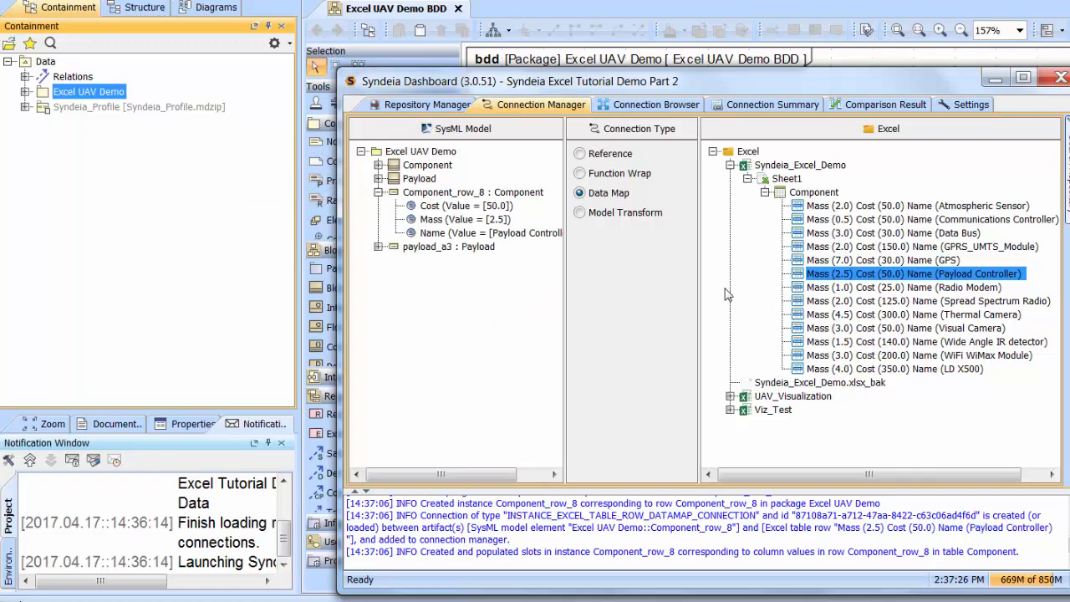
- Generate SysML instances in the Excel UAV Demo package from the Thermal Camera and WiFi WiMax Module rows using Data Map connections
left_click_drag(871, 318, 452, 154)
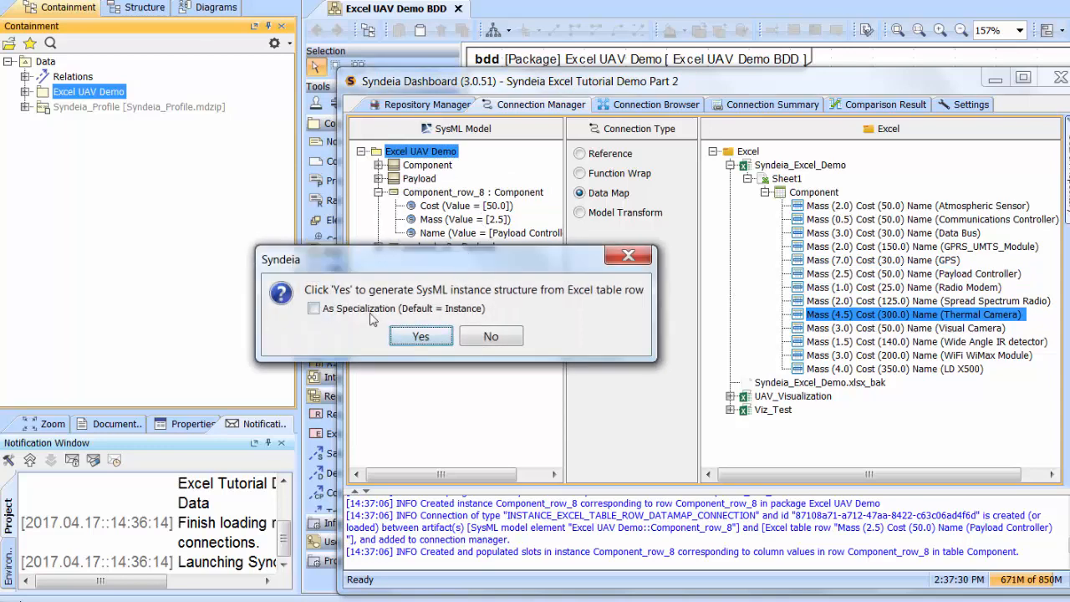
left_click(396, 335)
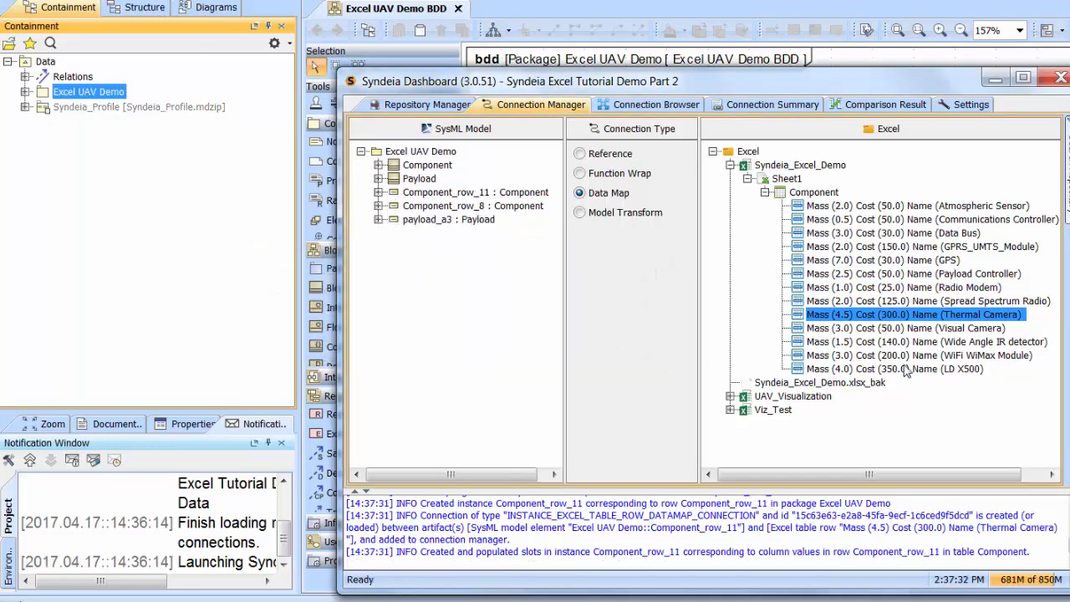
left_click_drag(917, 359, 440, 152)
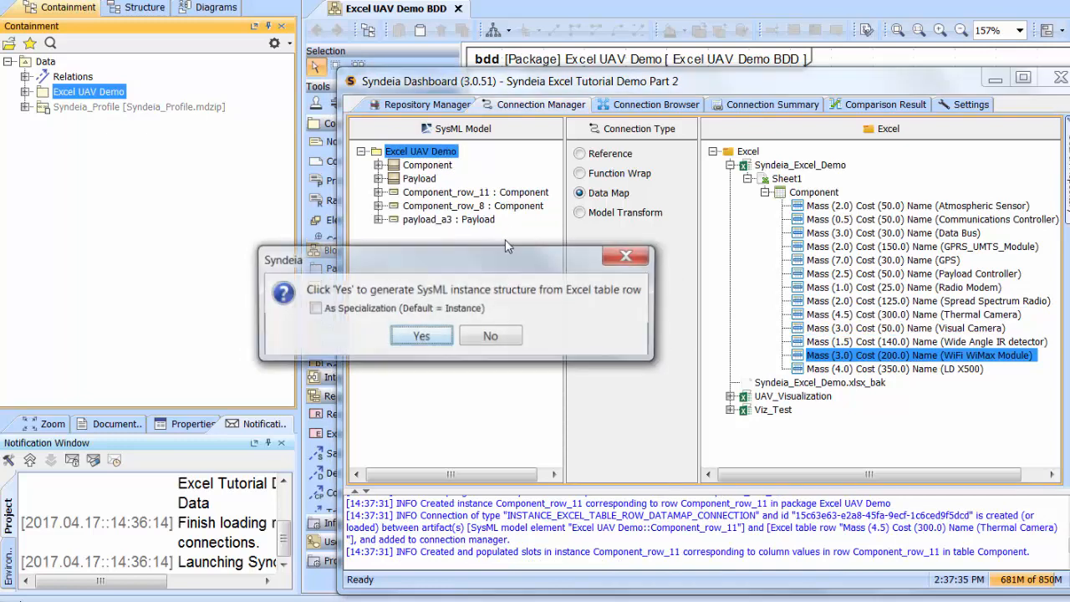
left_click(420, 337)
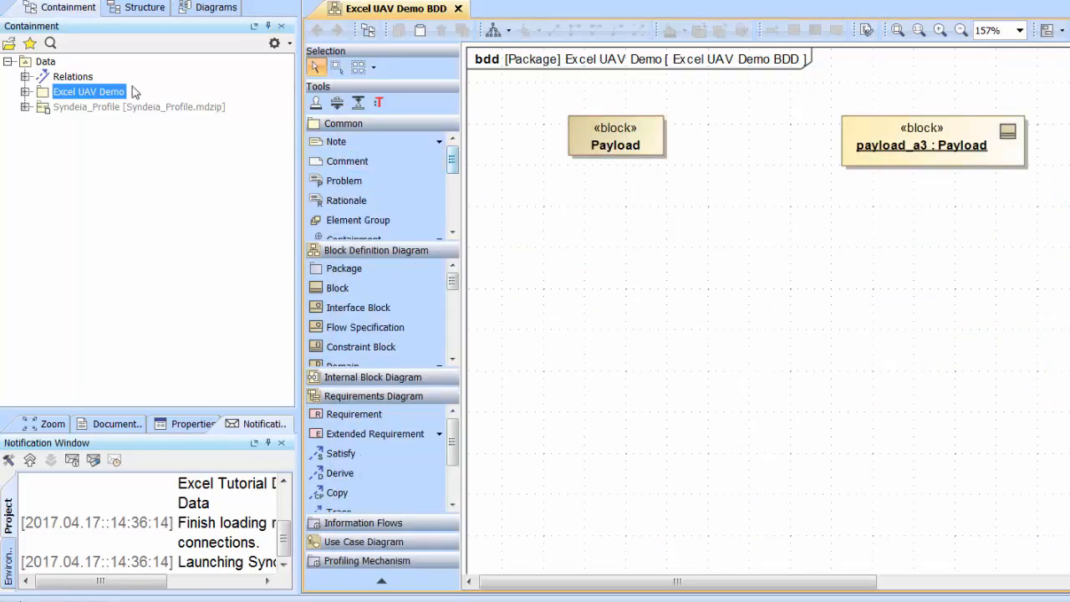
- Place the Component block below Payload on the Excel UAV Demo BDD and connect Payload to it with a directed composition
left_click(26, 92)
left_click(26, 92)
left_click_drag(57, 123, 620, 212)
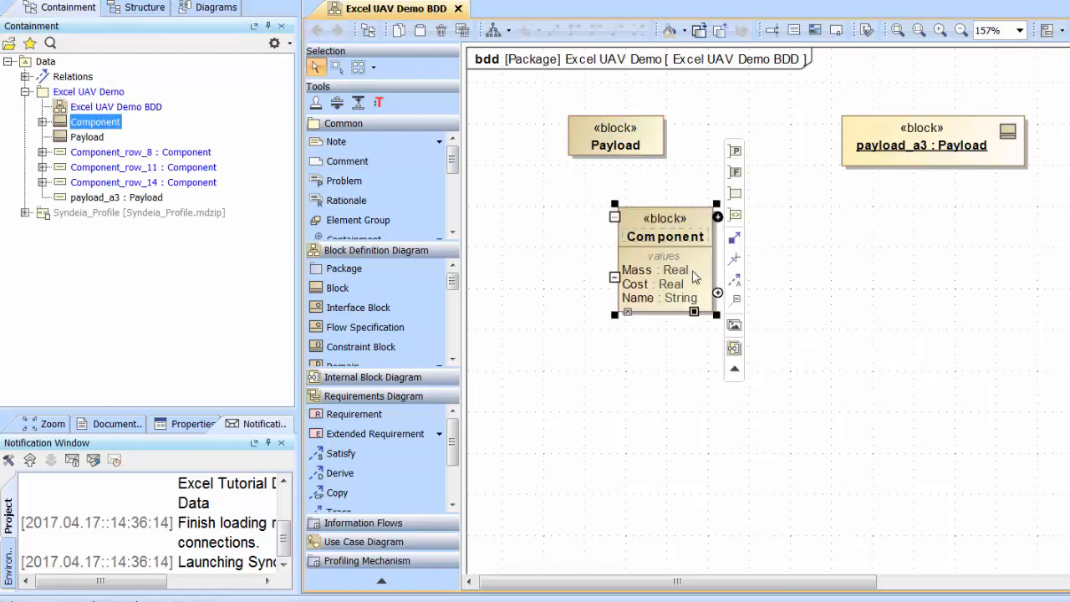
left_click(591, 133)
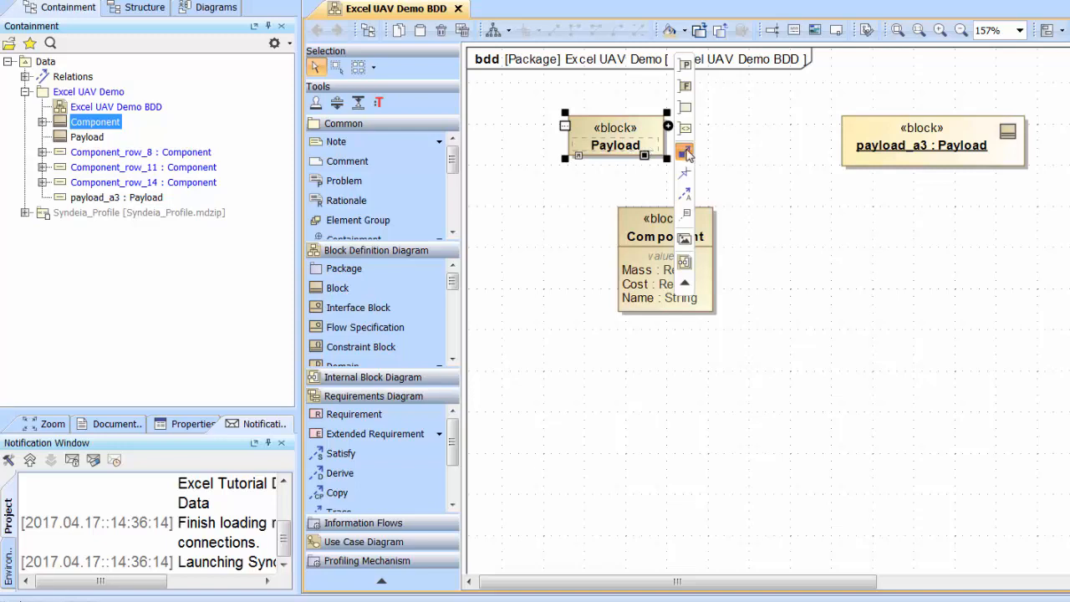
mouse_move(687, 153)
left_mouse_down()
mouse_move(633, 279)
mouse_move(641, 303)
left_mouse_up()
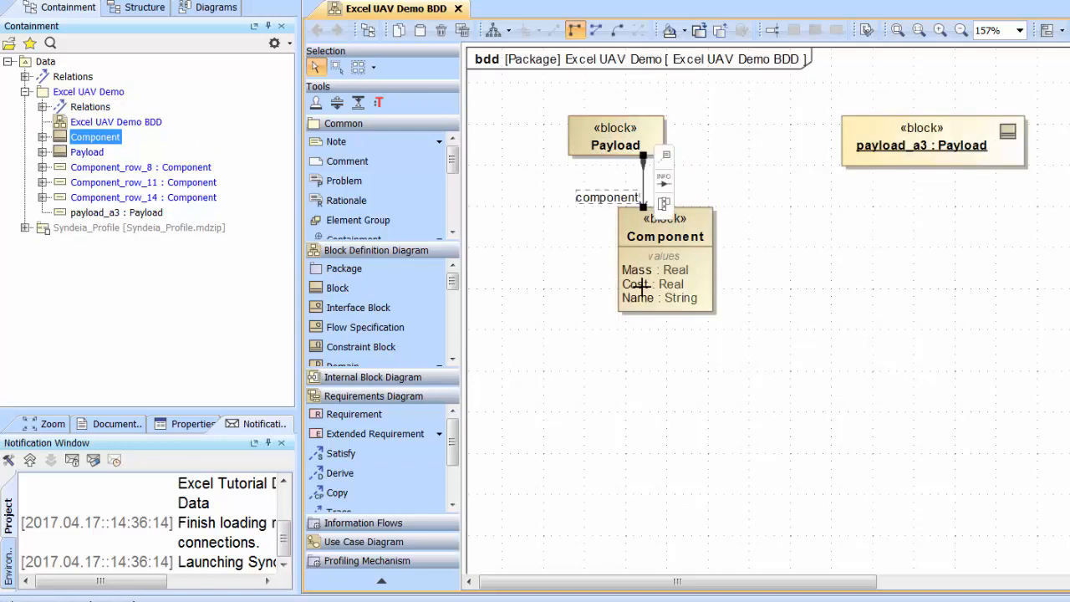
- Rename the composition's part property to comp and set its multiplicity to 1..*
left_click(640, 200)
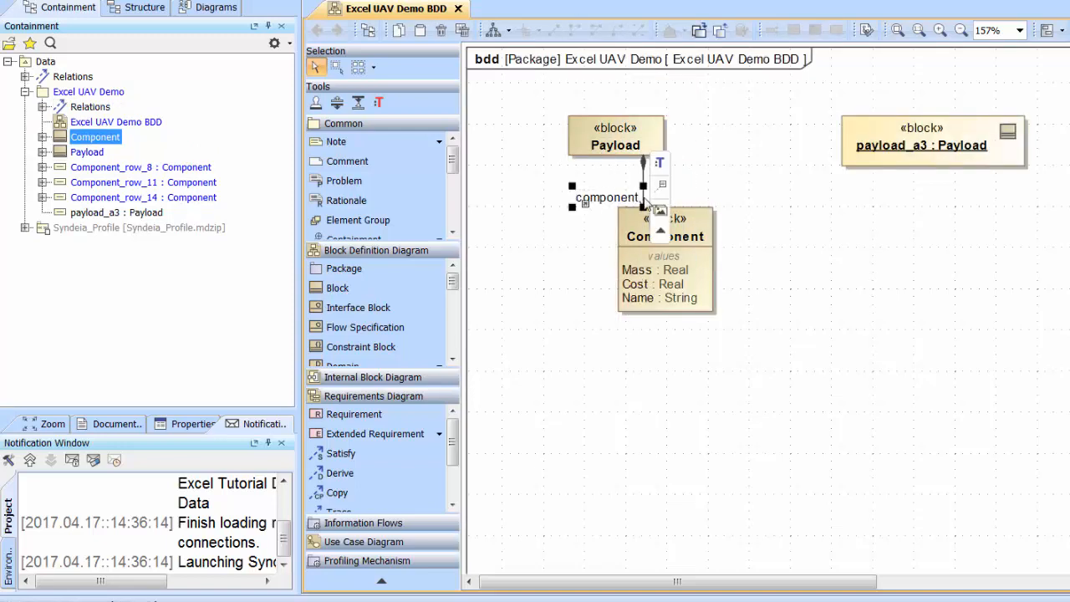
double_click(640, 200)
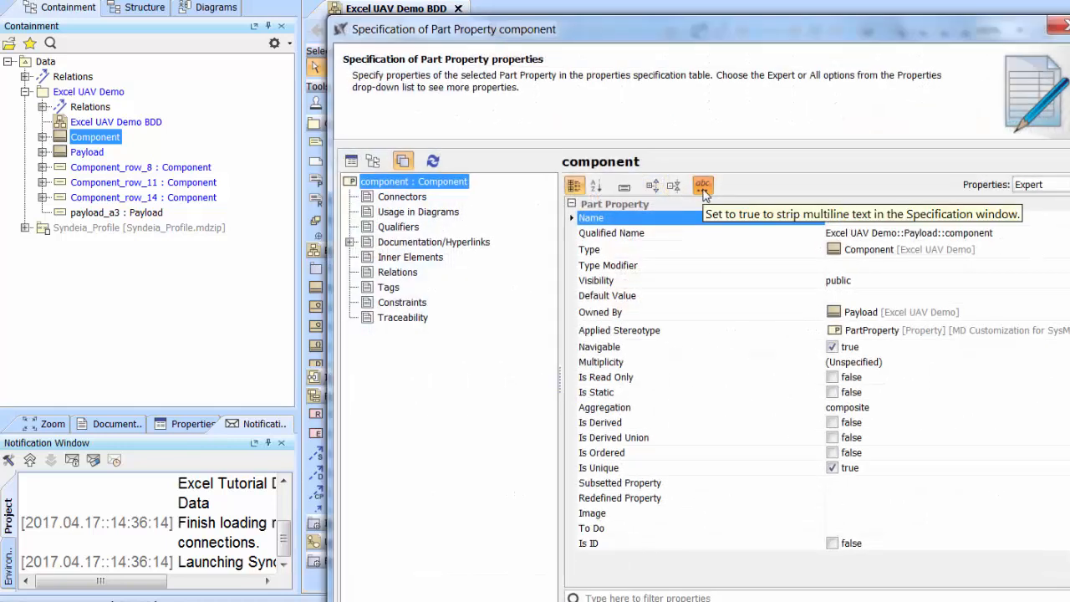
type("comp")
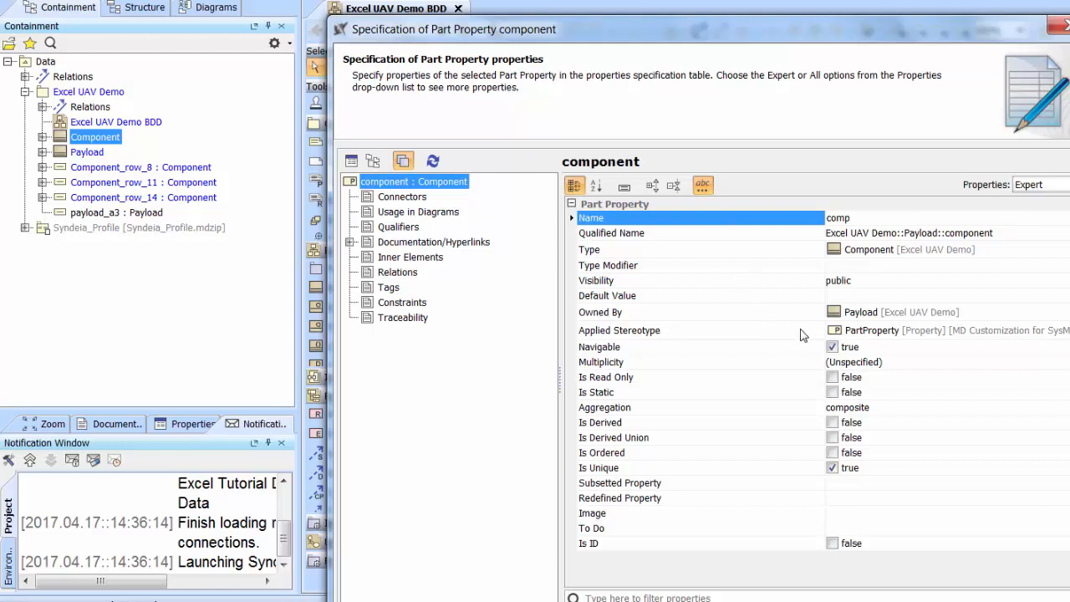
left_click(836, 361)
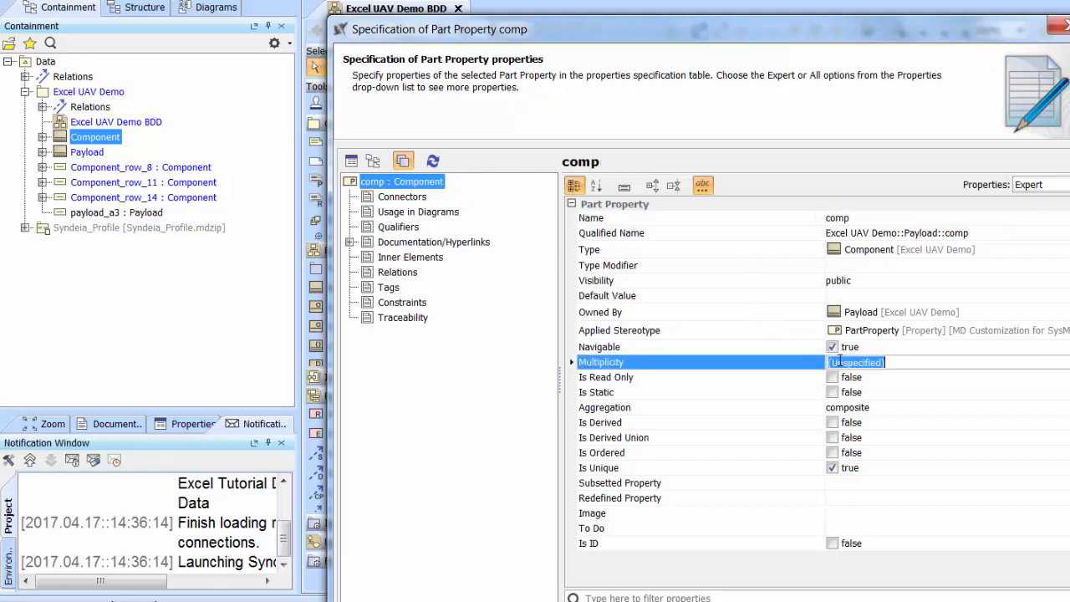
left_click(859, 445)
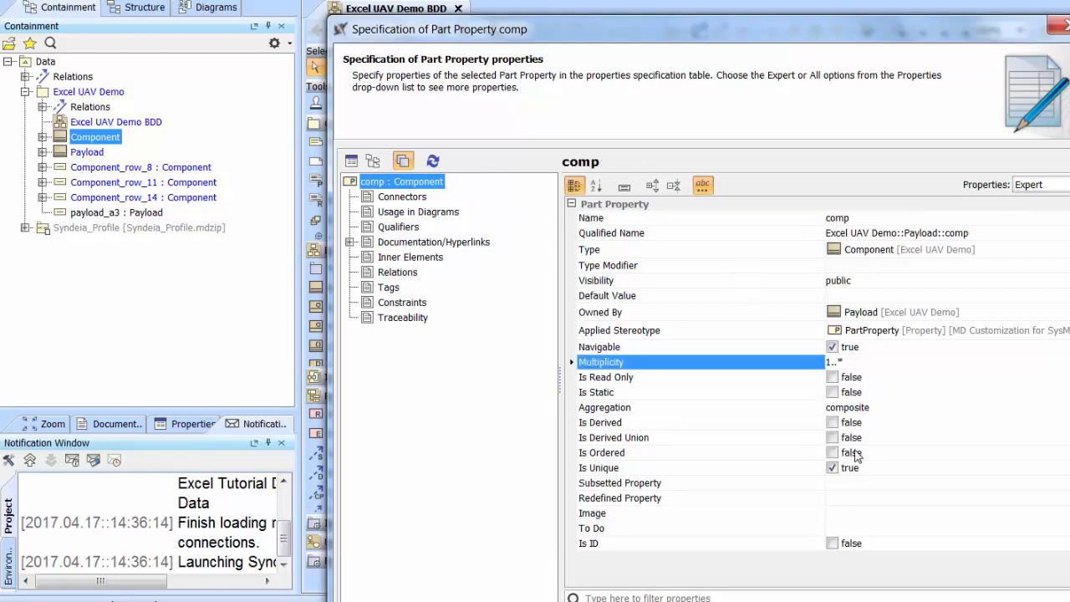
left_click(795, 600)
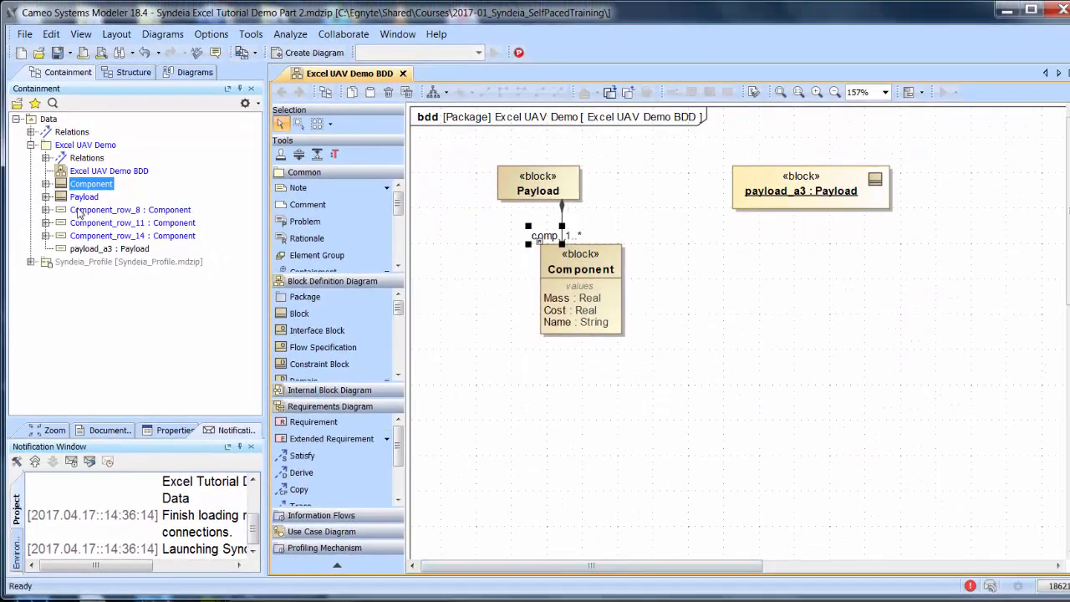
- Place the Component_row_8, Component_row_11 and Component_row_14 instances in a column below payload_a3 on the diagram
left_click(153, 212)
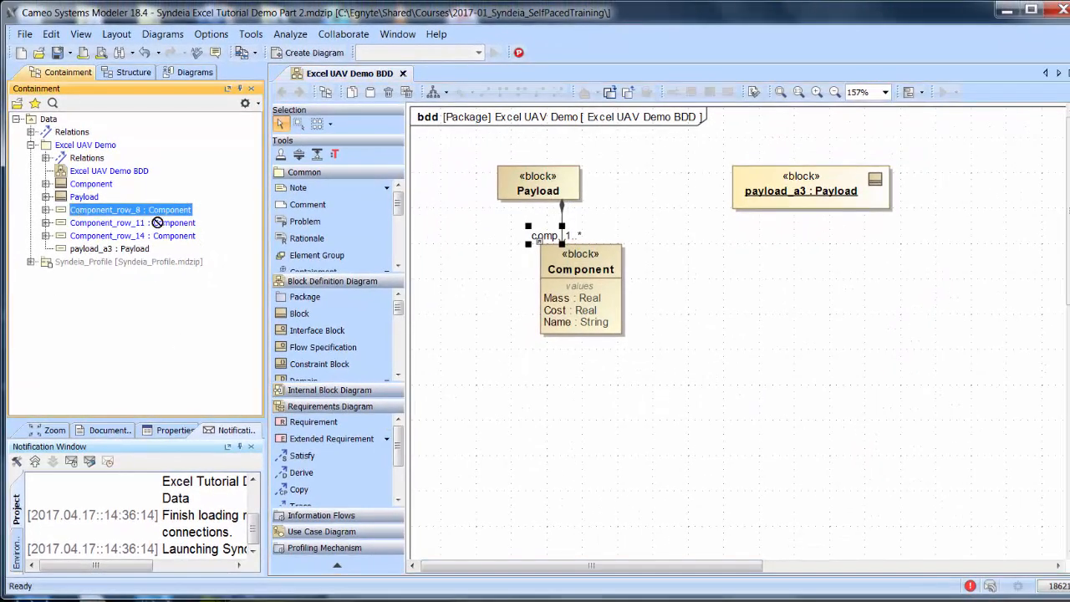
left_click_drag(874, 270, 809, 247)
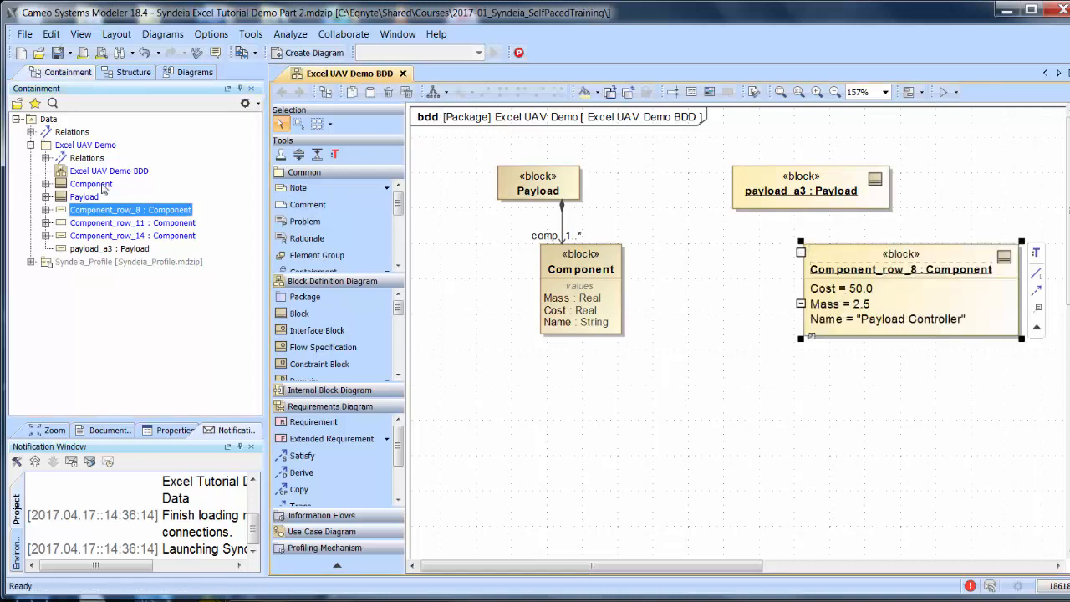
left_click_drag(88, 223, 816, 375)
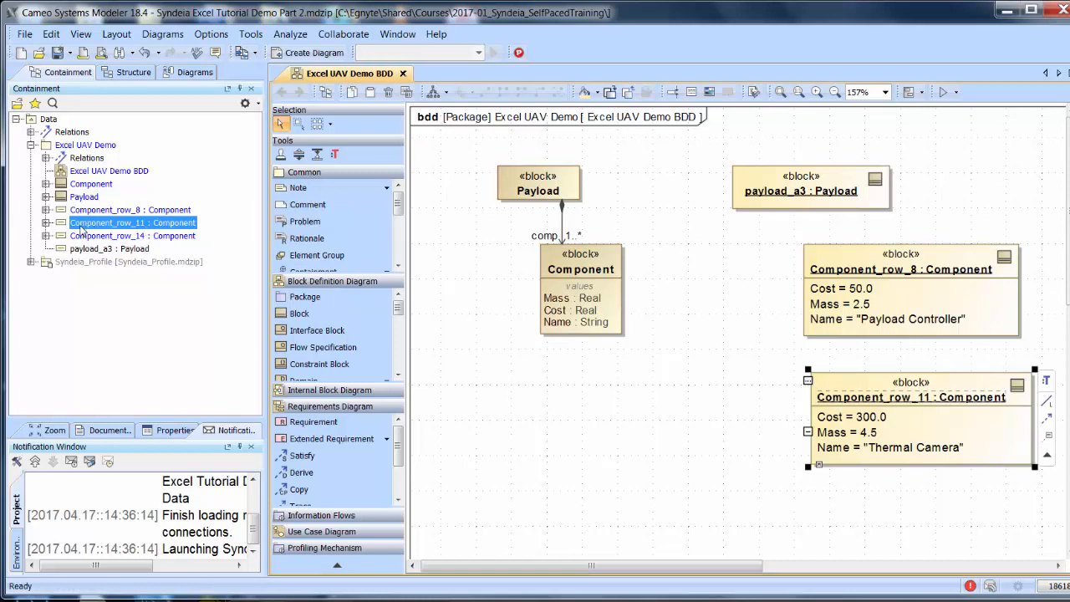
left_click_drag(84, 236, 829, 511)
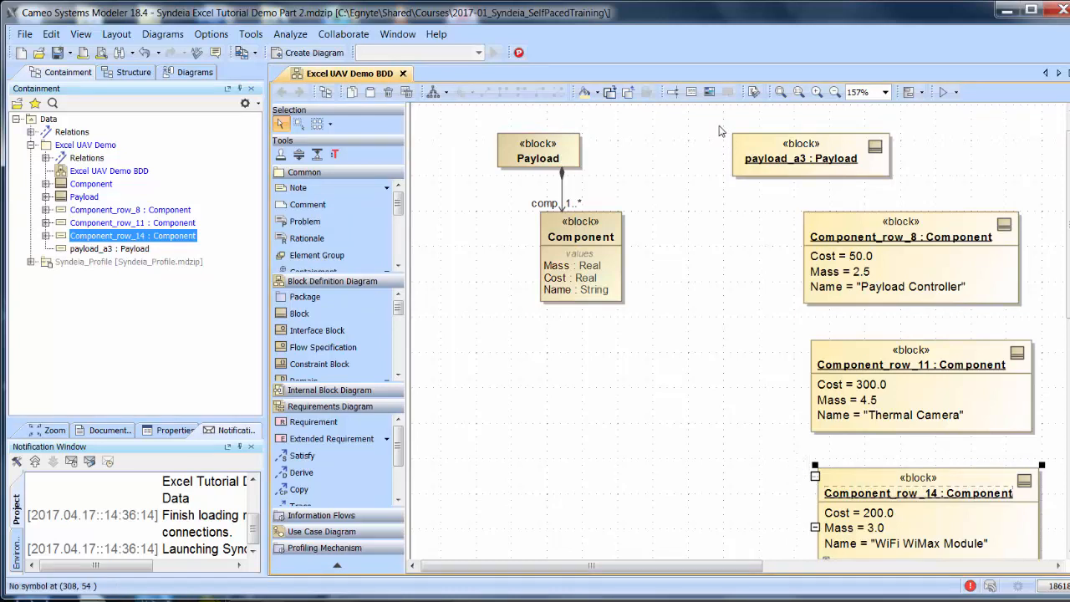
- Link payload_a3 to Component_row_8 using the Payload-to-comp:Component association, and create the comp slot
left_click(743, 144)
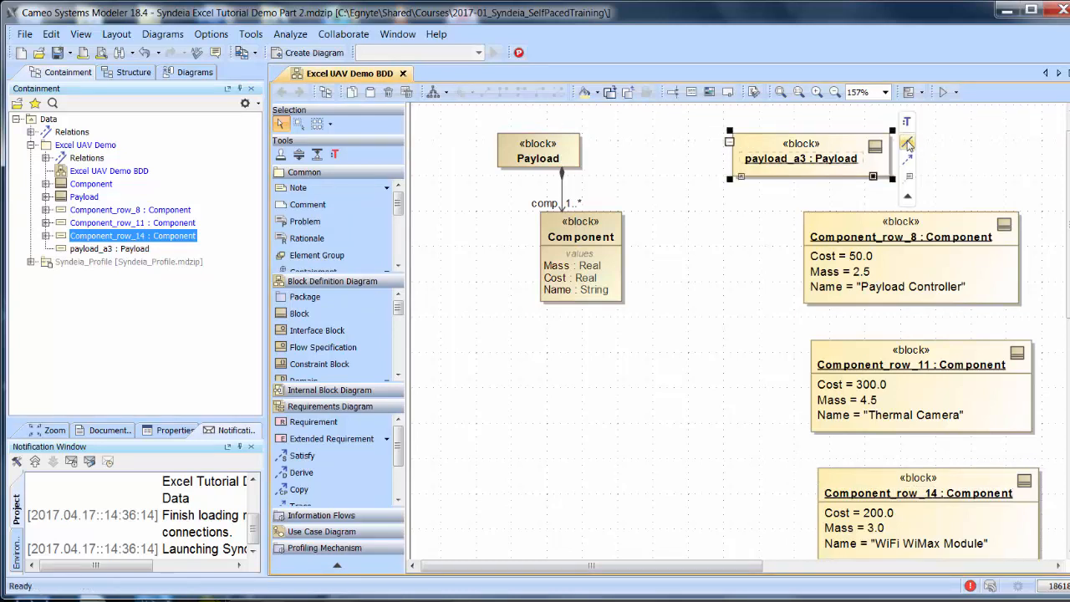
left_click(908, 144)
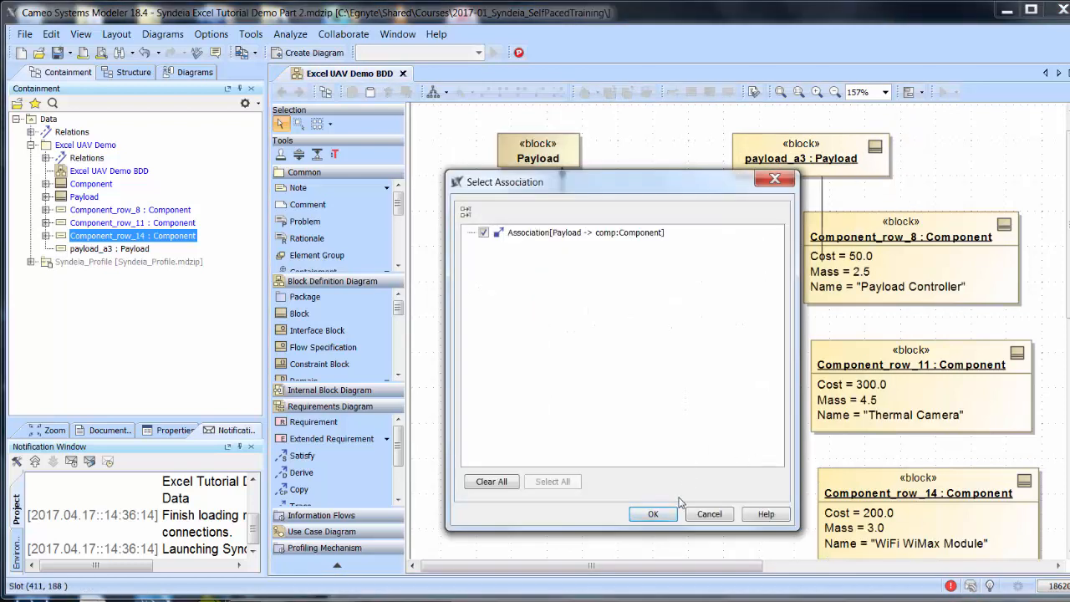
left_click(648, 518)
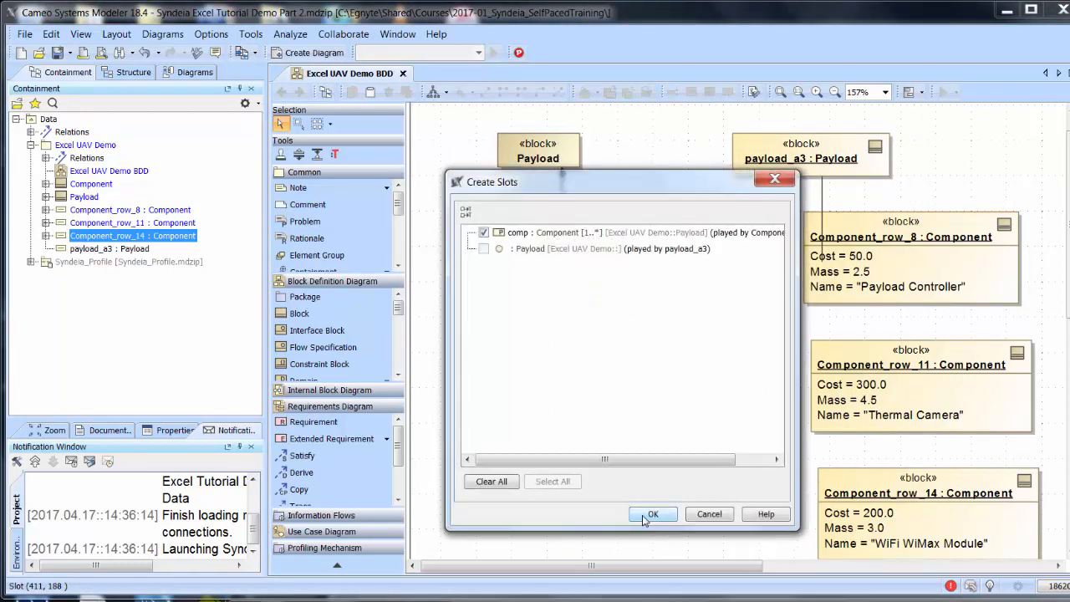
left_click(646, 515)
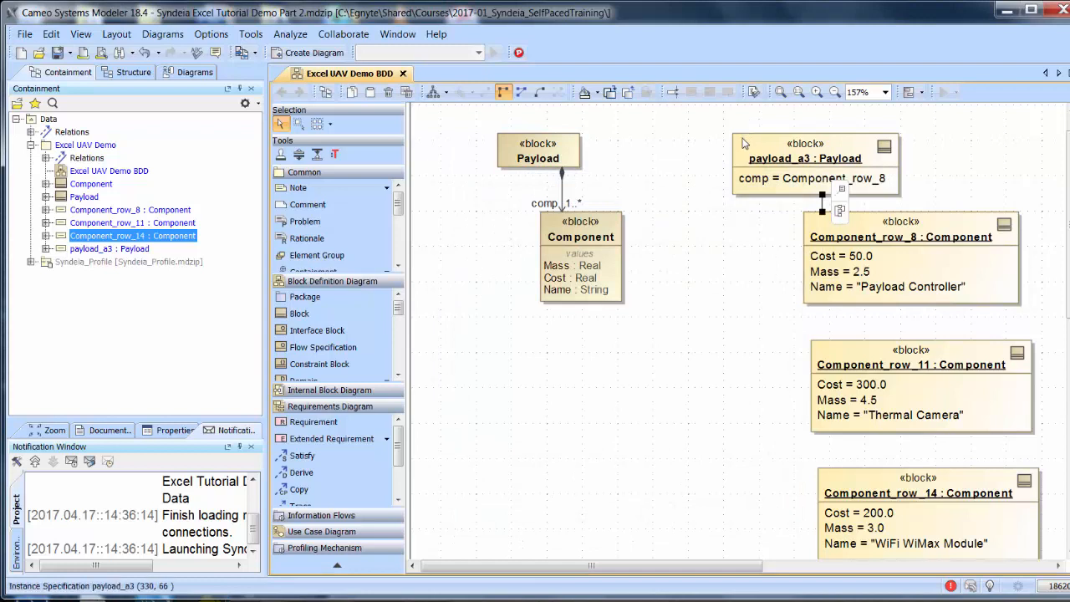
- Link payload_a3 to Component_row_11 through the same association, adding it to the comp slot
left_click(744, 144)
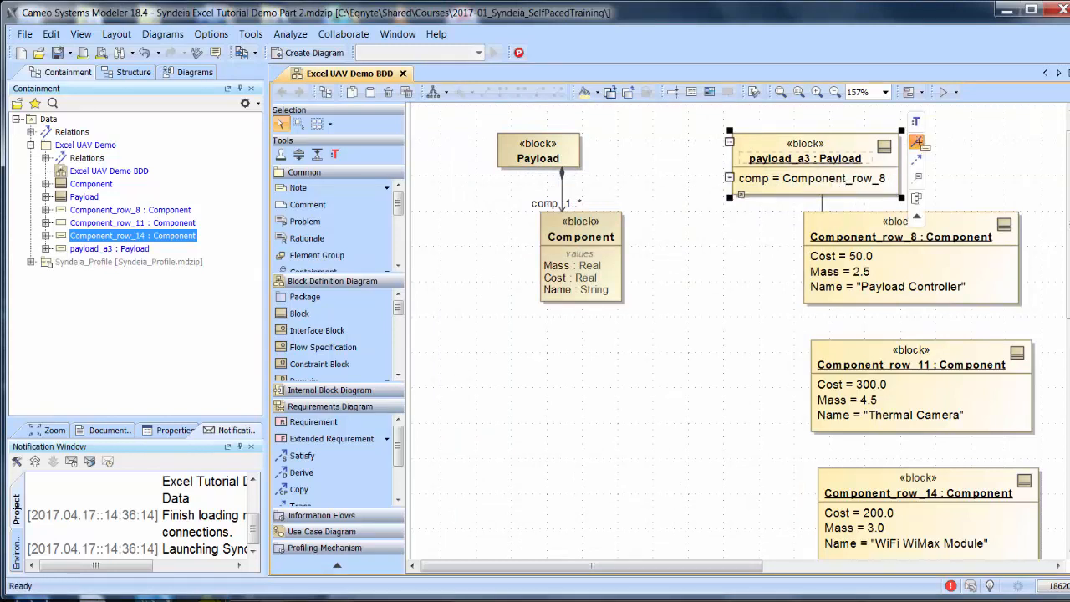
left_click(917, 144)
left_click(820, 391)
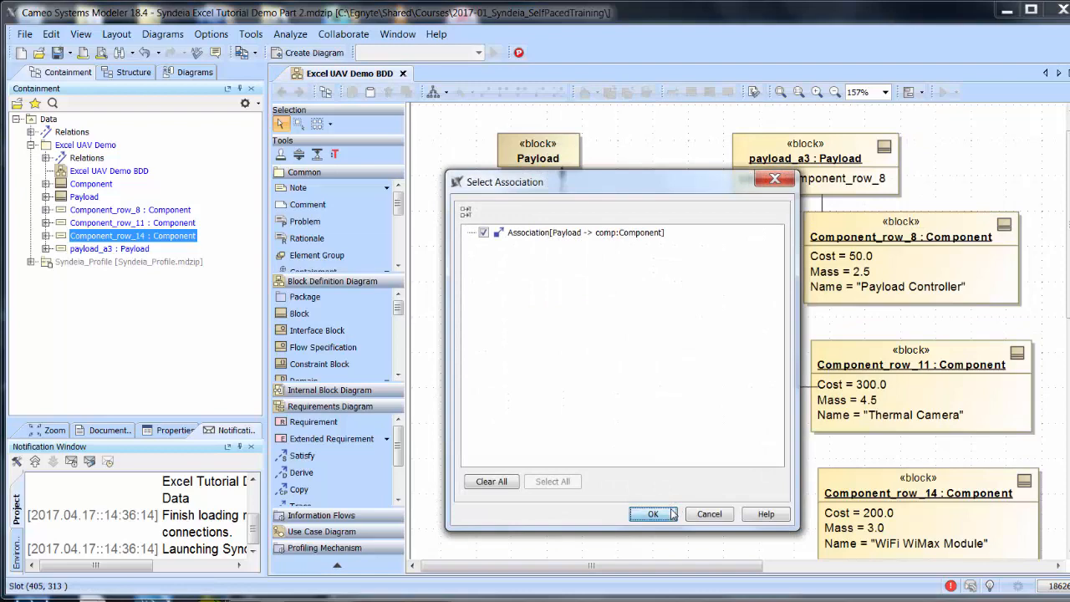
left_click(673, 512)
left_click(673, 512)
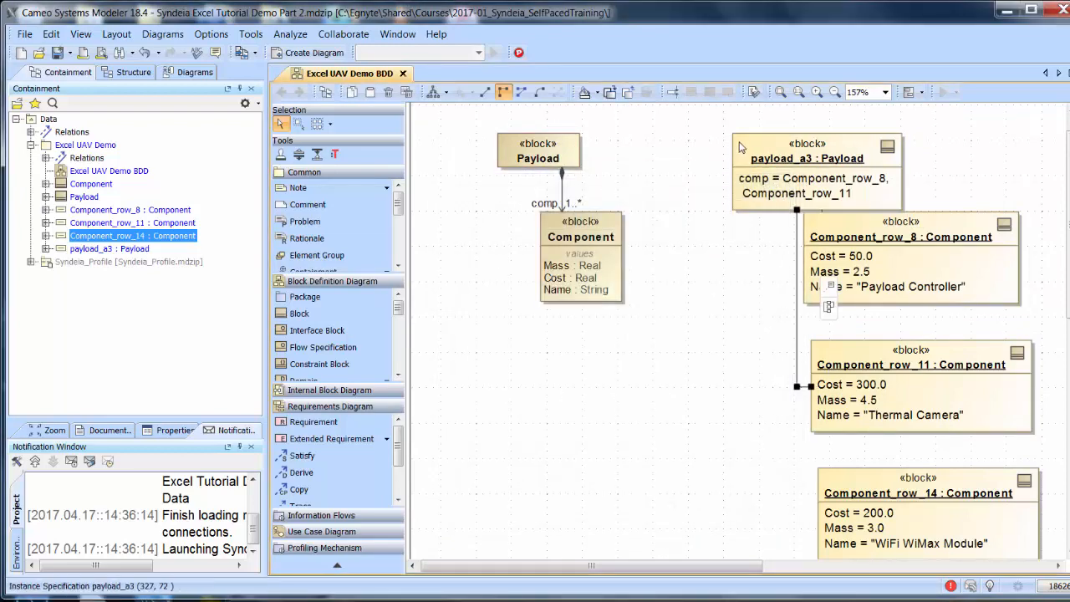
- Move payload_a3 slightly up and link it to Component_row_14 through the comp association, adding that instance to the comp slot
left_click_drag(741, 146, 741, 132)
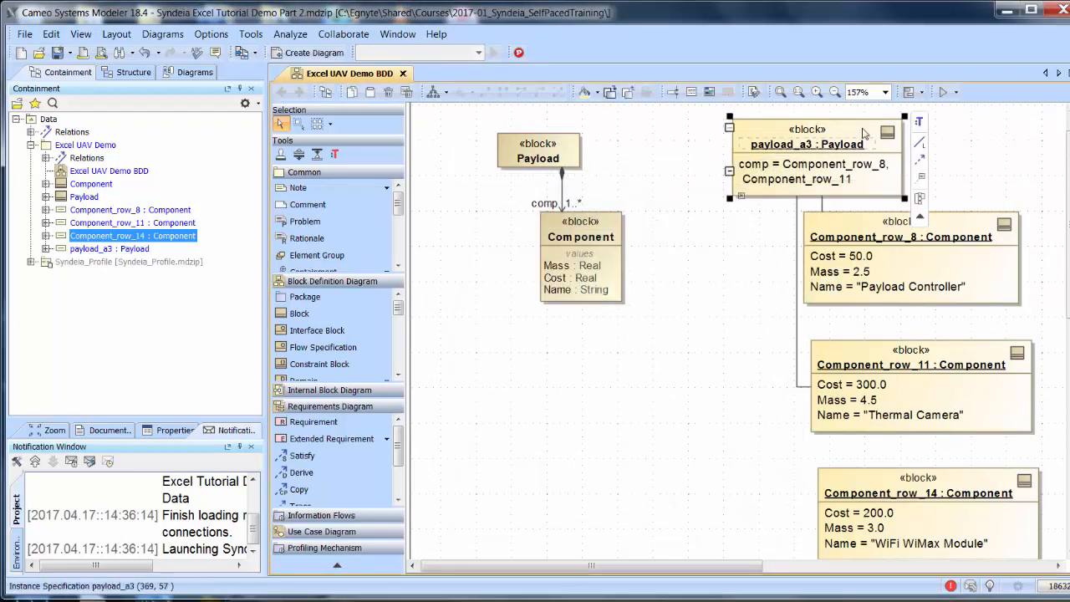
left_click(921, 149)
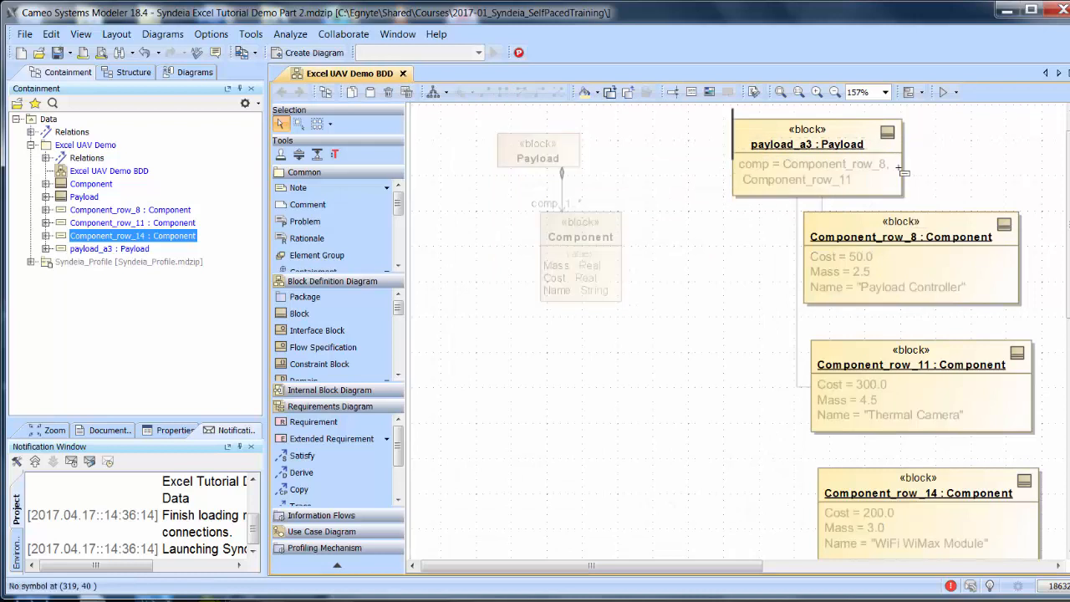
left_click(835, 533)
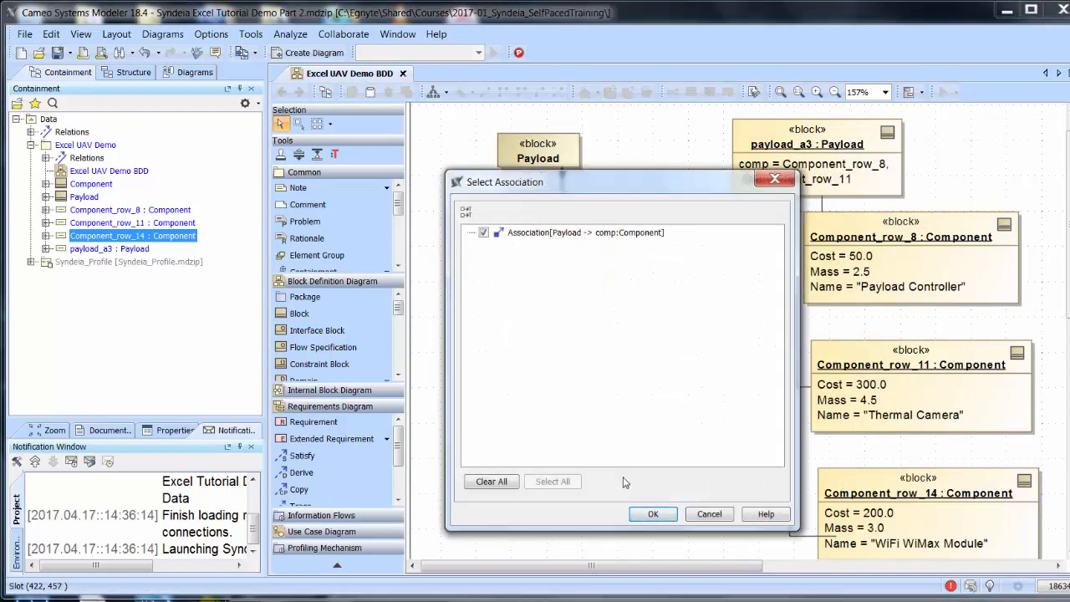
left_click(654, 515)
left_click(652, 515)
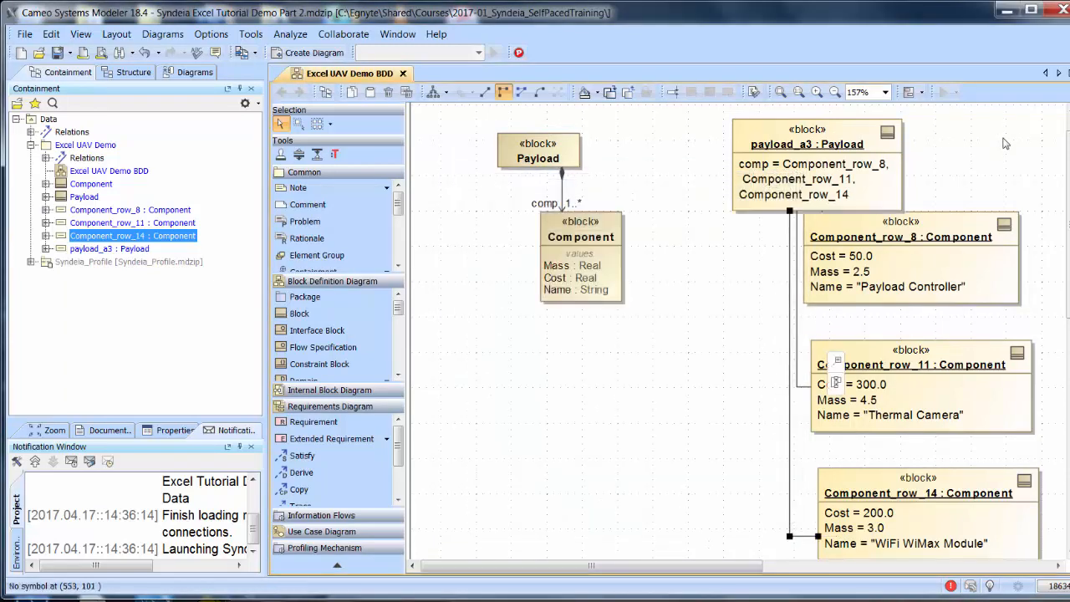
- Widen and shorten the payload_a3 instance so its box clears the Component_row_8 instance below
left_click(905, 164)
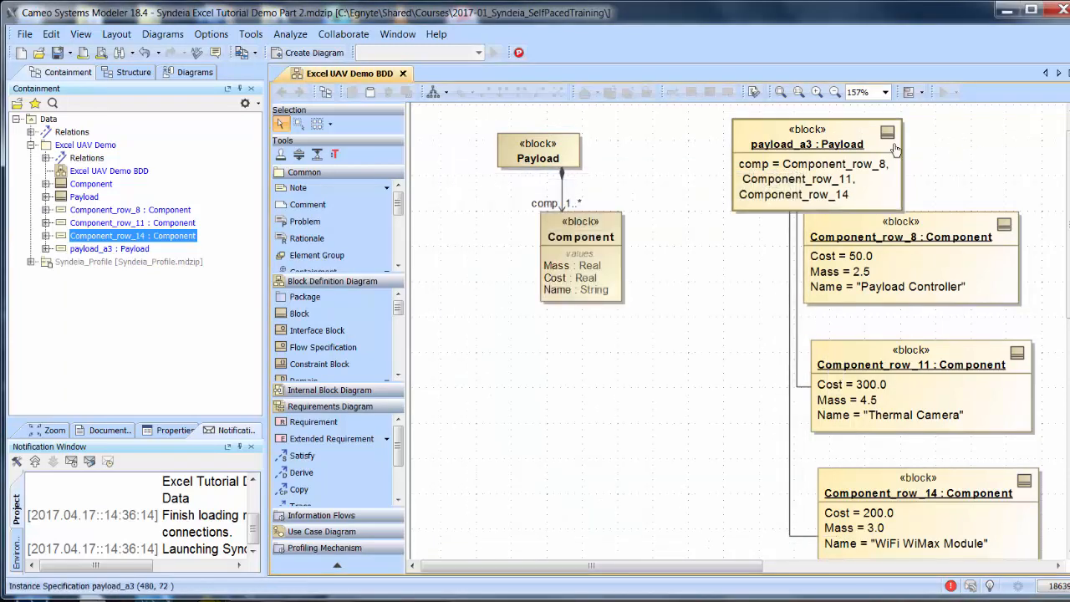
left_click(899, 165)
left_click_drag(904, 212, 1020, 198)
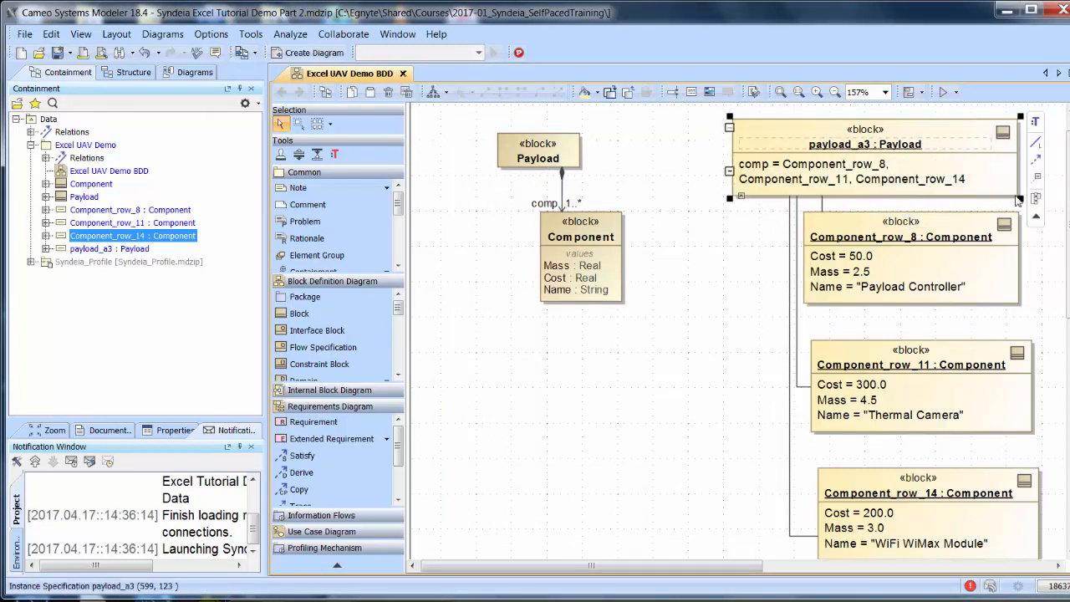